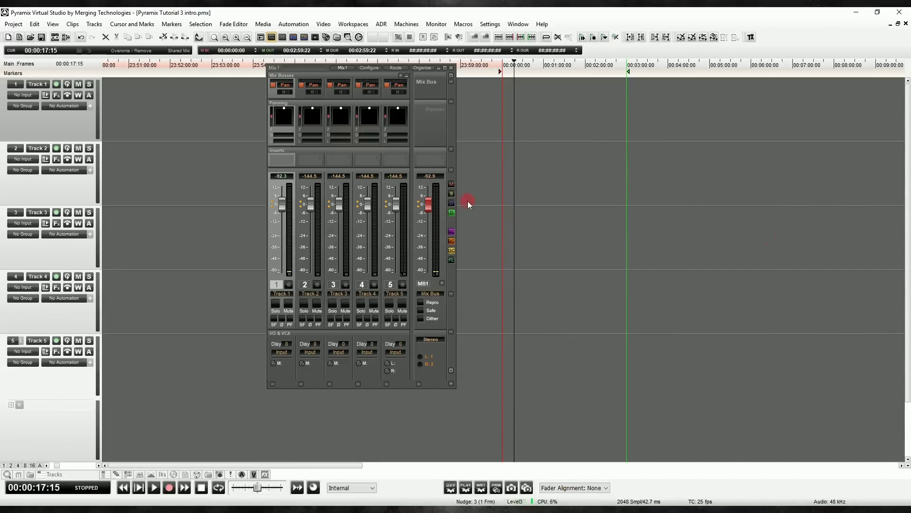
Browse Track 1's insert menu to the VS3 Effects Add submenu, then dismiss it without adding anything
left_click(281, 157)
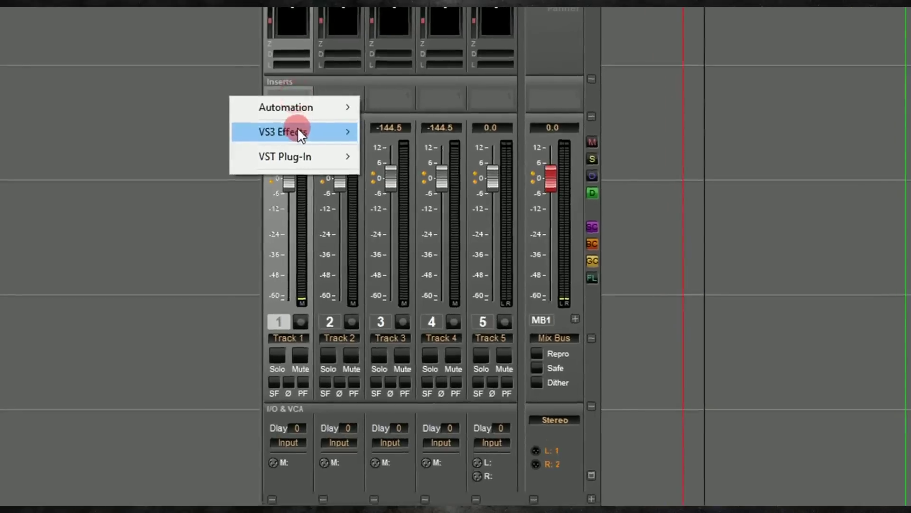
mouse_move(305, 131)
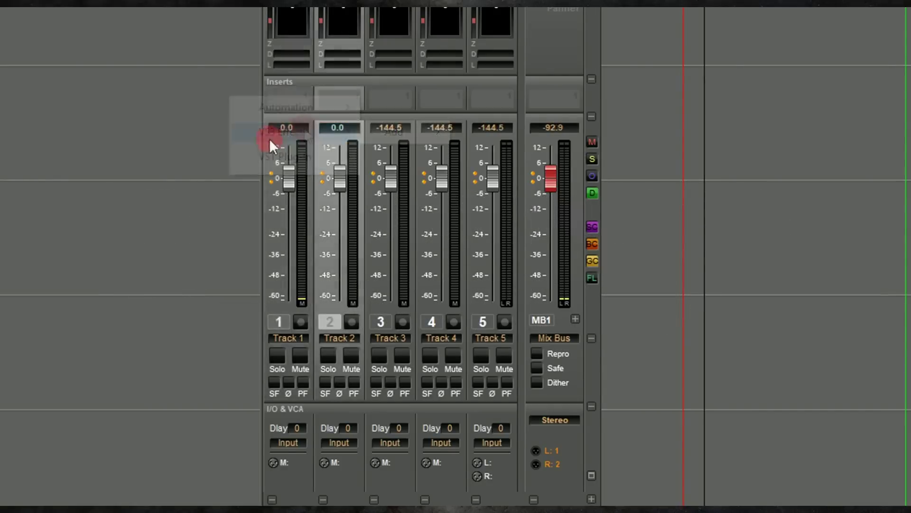
Insert FabFilter Pro-Q 2 (Mono) in Track 1's first insert slot
left_click(269, 140)
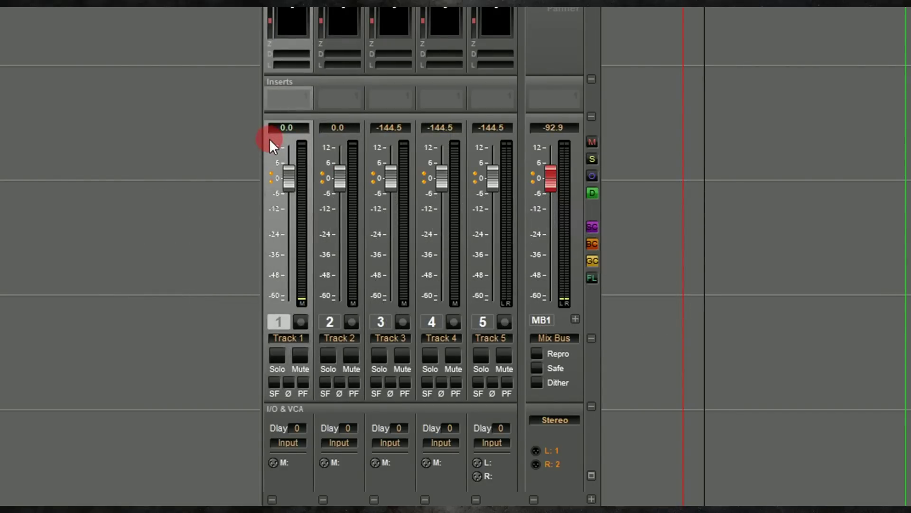
left_click(275, 96)
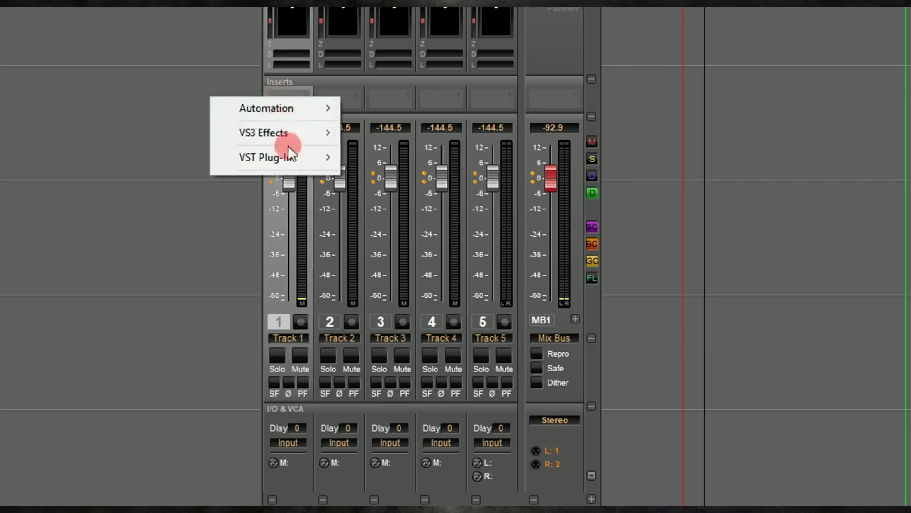
mouse_move(288, 155)
mouse_move(399, 155)
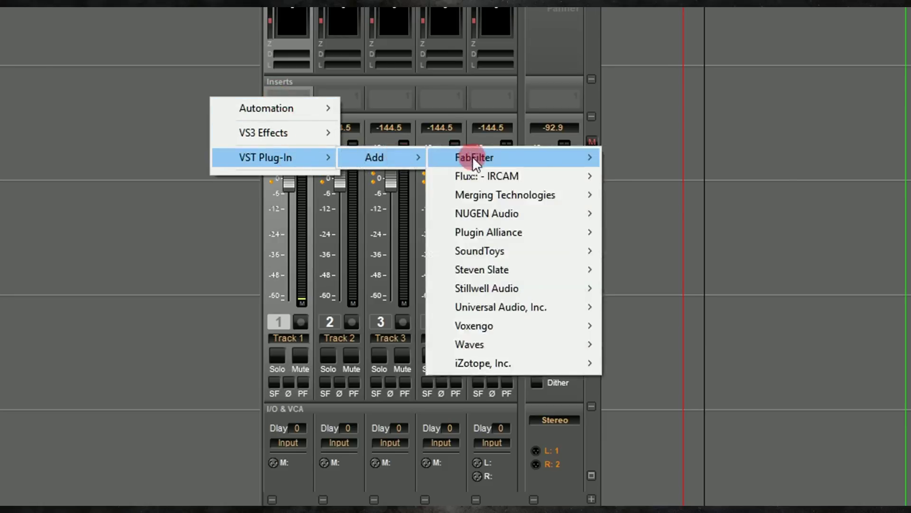
mouse_move(474, 160)
left_click(664, 344)
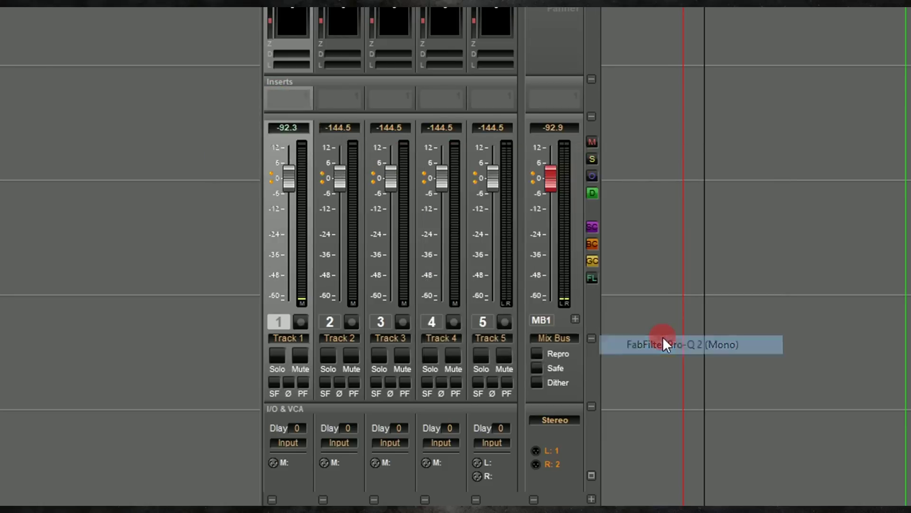
Add a second FabFilter plug-in in Track 1's next insert slot
left_click(283, 116)
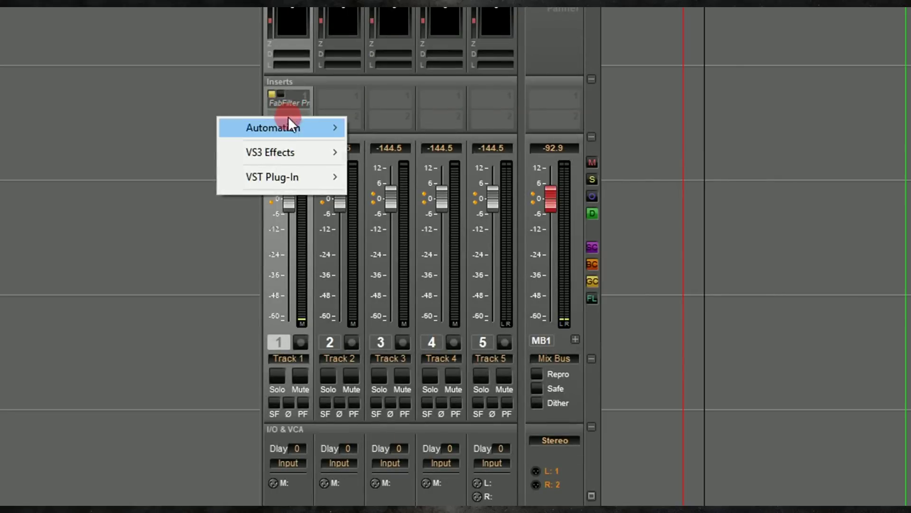
left_click(298, 175)
left_click(381, 176)
mouse_move(498, 177)
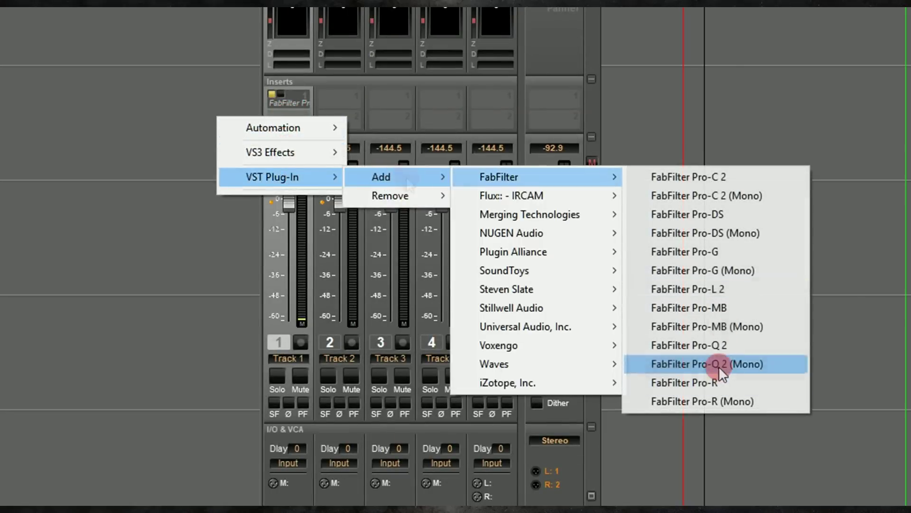
left_click(725, 261)
left_click(725, 267)
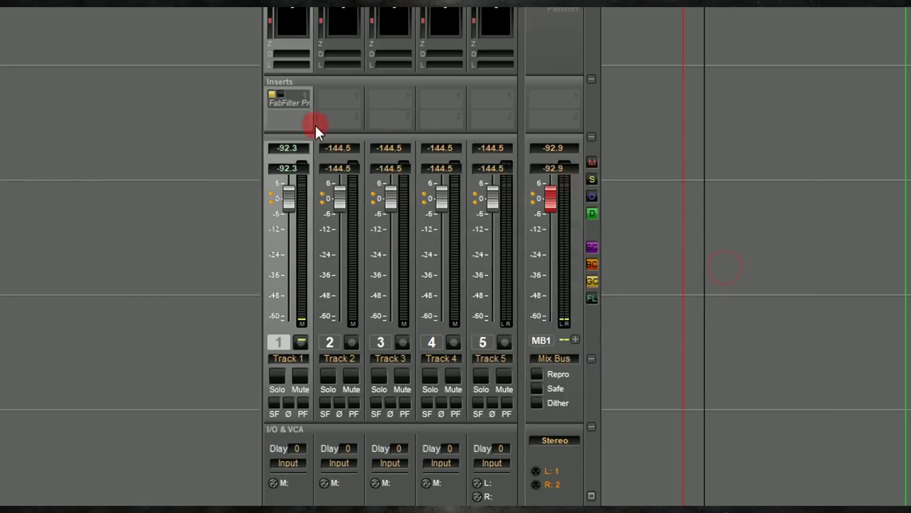
Insert the EqX equalizer from VS3 Effects > Filter on Track 1
left_click(294, 140)
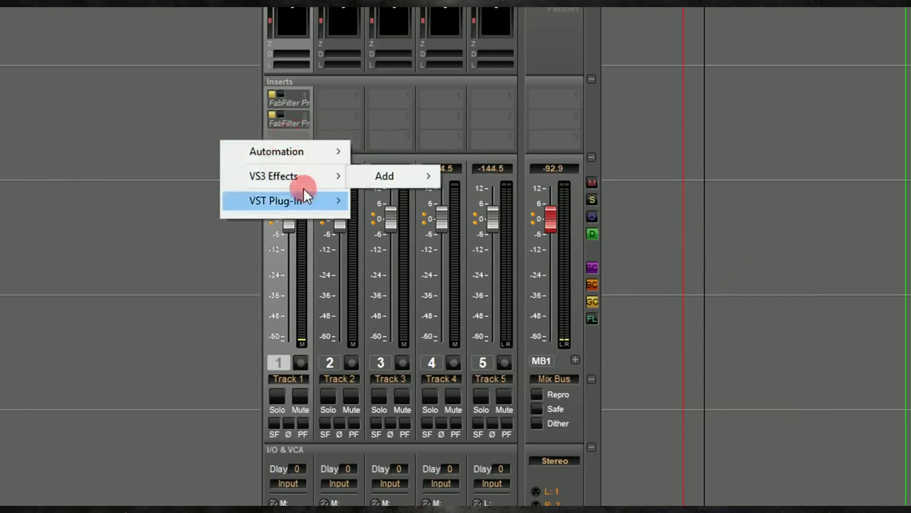
left_click(297, 203)
left_click(305, 174)
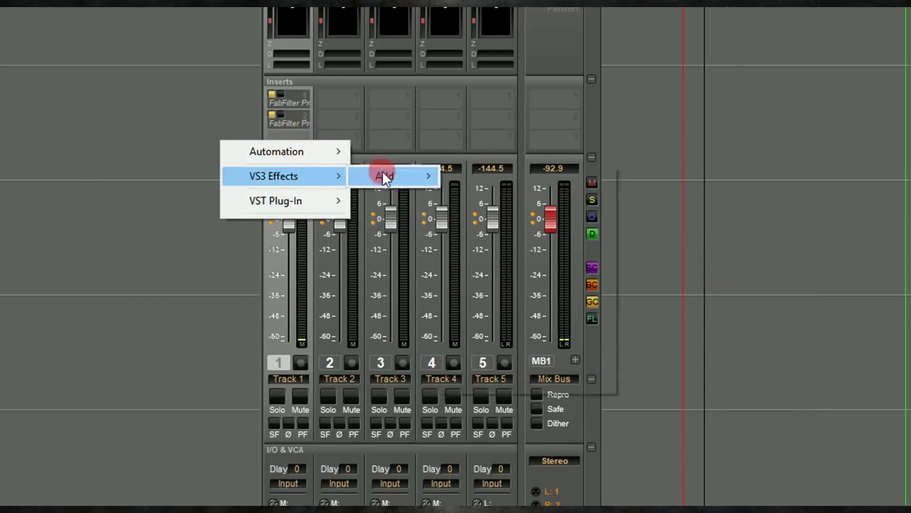
left_click(383, 175)
left_click(478, 175)
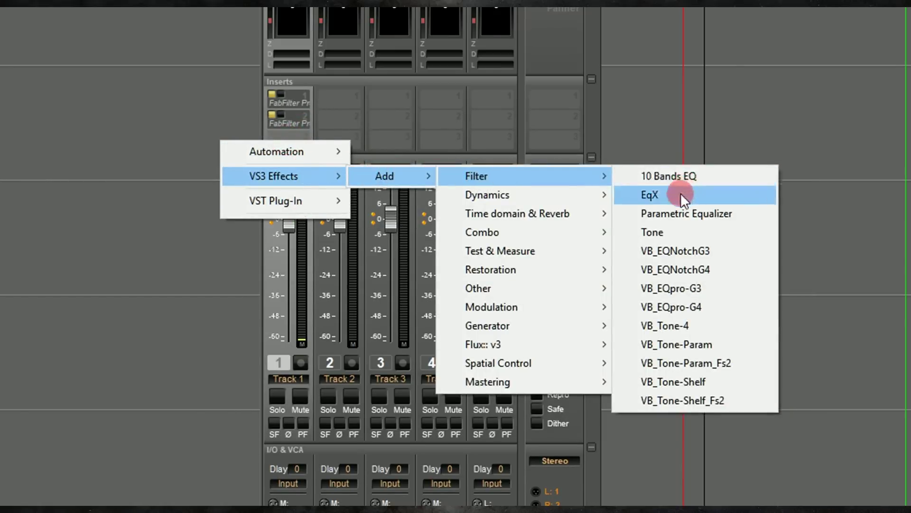
left_click(636, 197)
Insert Plugin Alliance bx_console in Track 1's next insert slot
left_click(284, 160)
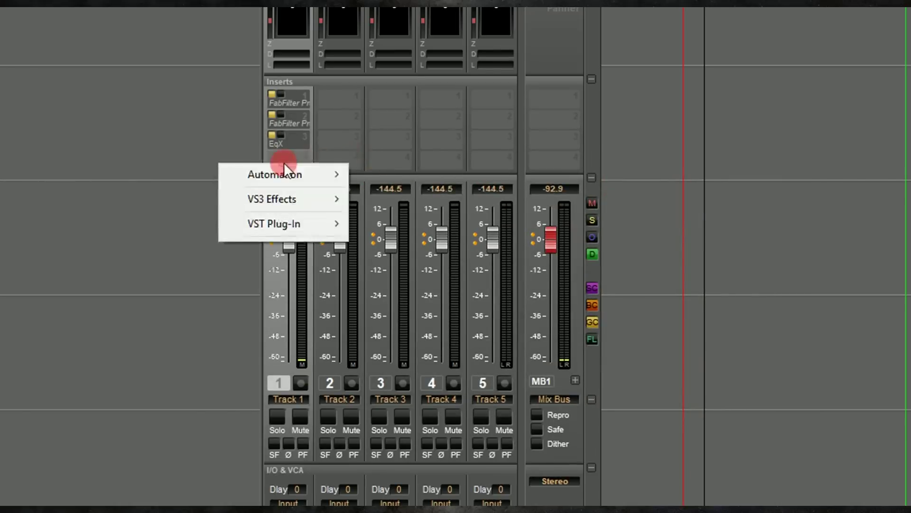
left_click(308, 221)
left_click(382, 223)
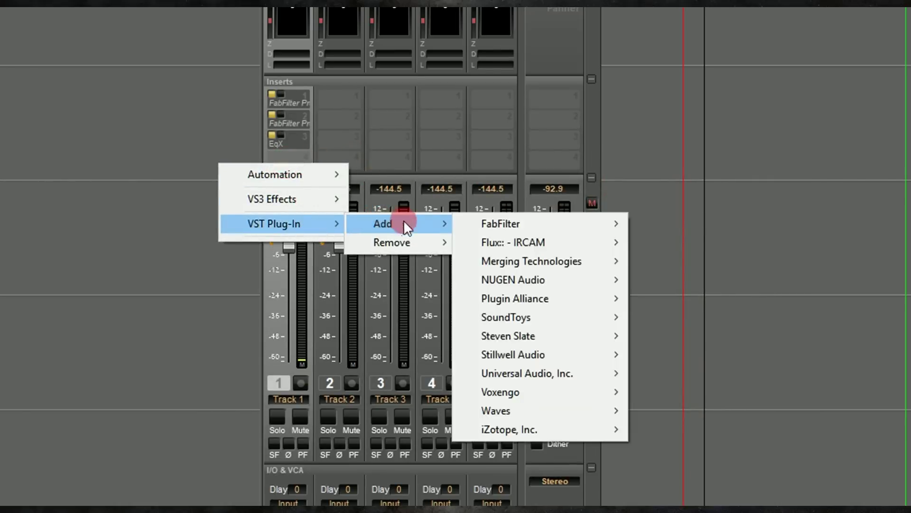
left_click(528, 300)
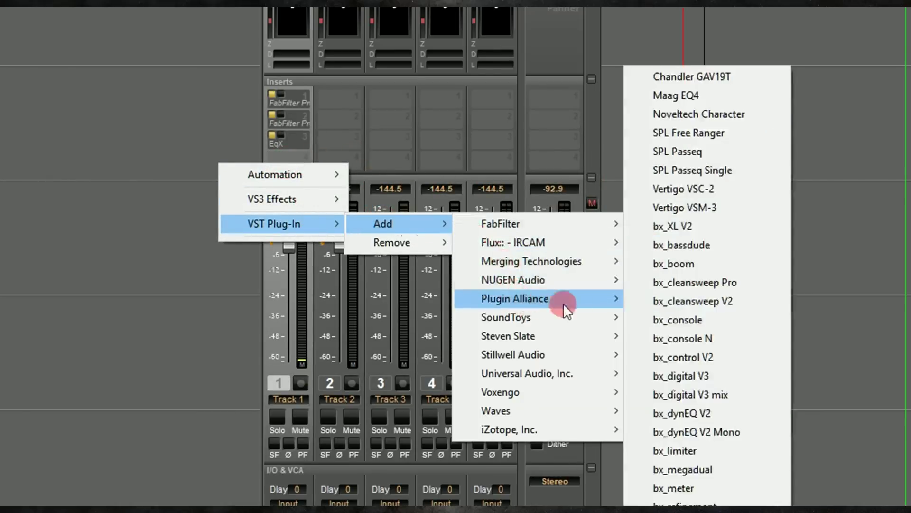
left_click(659, 319)
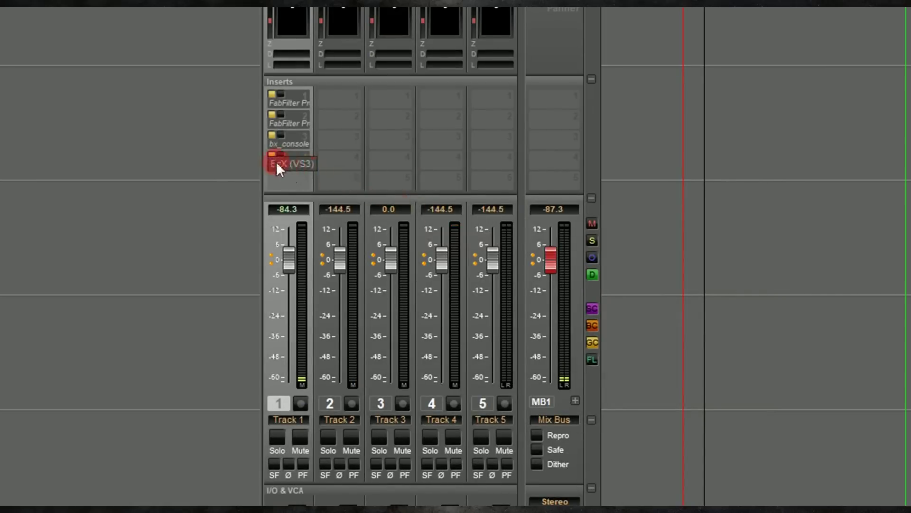
Bring up the VST Plug-In Add list for another Track 1 insert slot
left_click(284, 180)
mouse_move(305, 248)
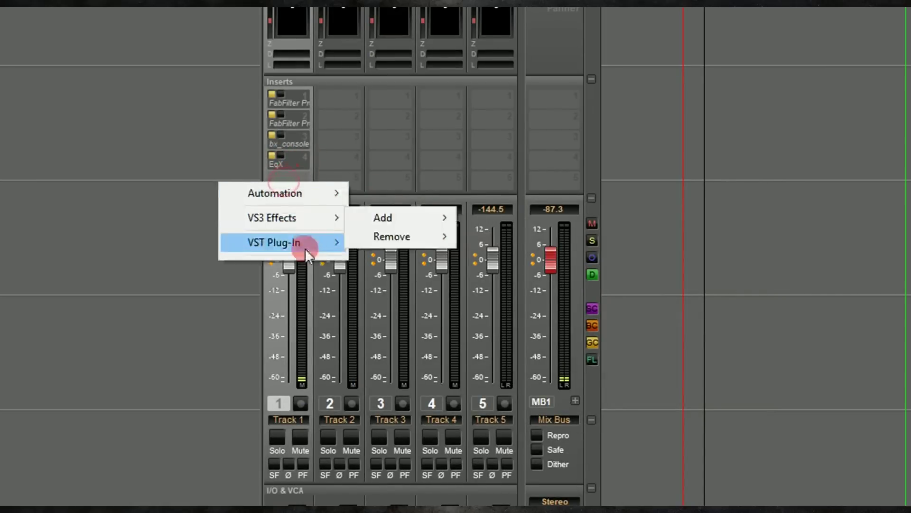
mouse_move(396, 246)
mouse_move(511, 244)
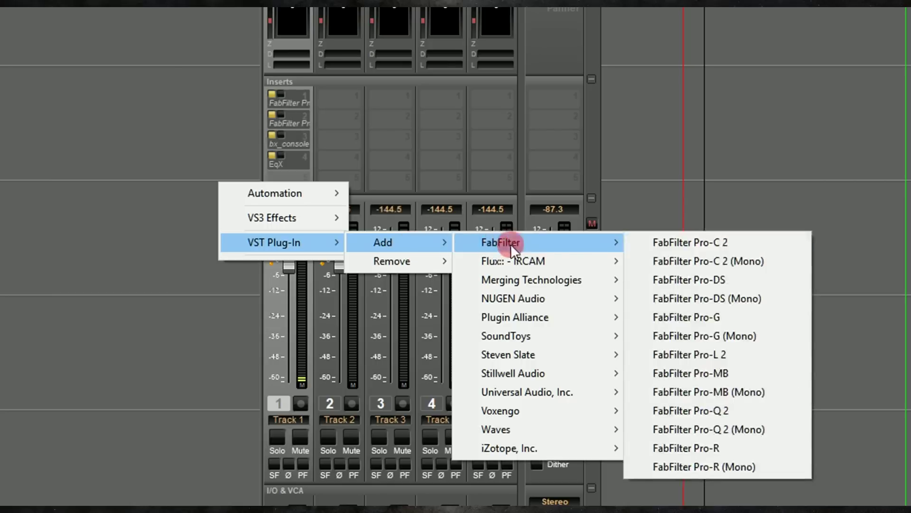
Insert FabFilter Pro-G (Mono) on Track 1 and move bx_console up one position
left_click(688, 330)
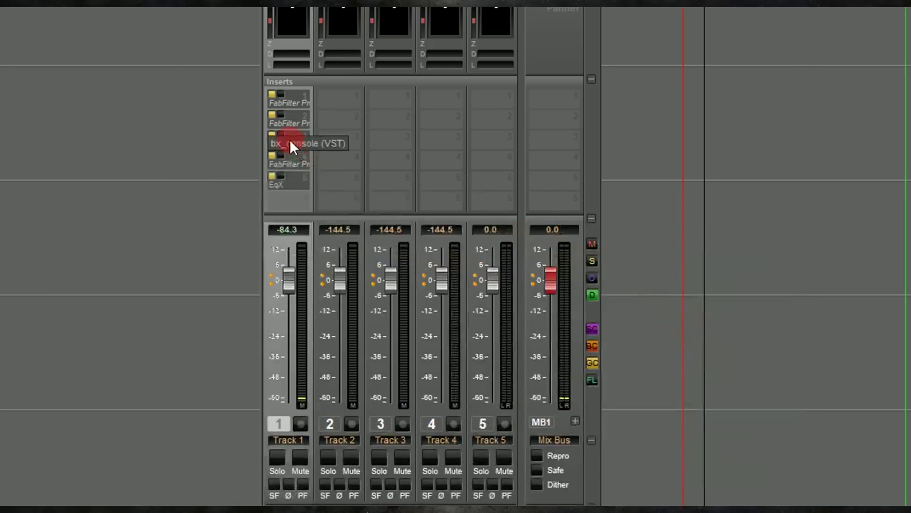
left_click(290, 139)
mouse_move(313, 205)
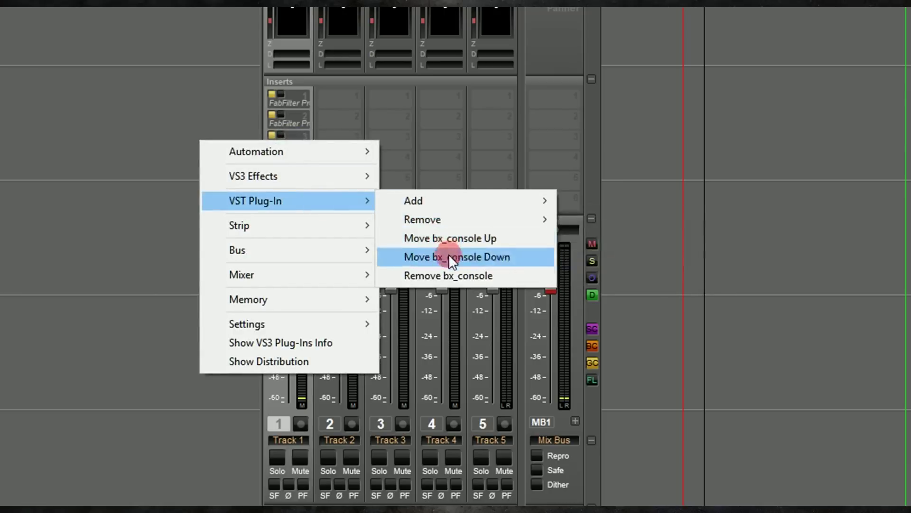
left_click(451, 239)
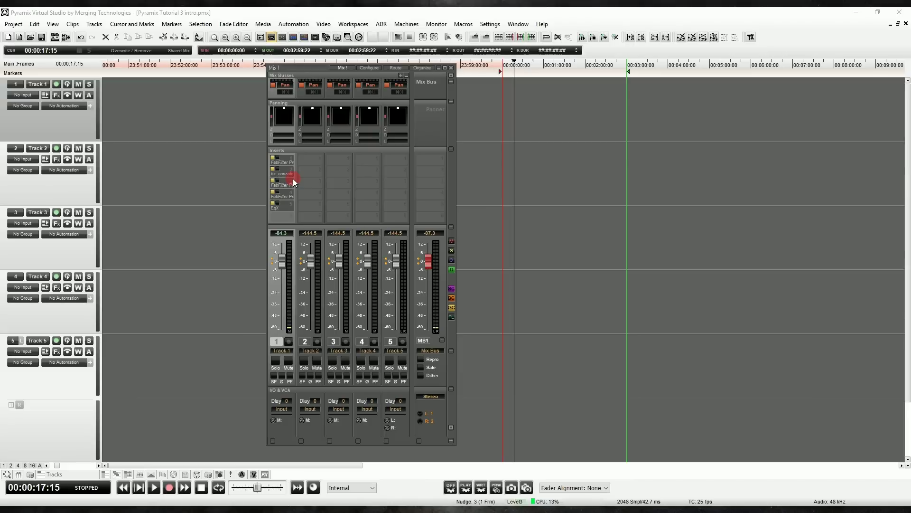
Check the EqX insert's options and dismiss them, leaving EqX in place
right_click(279, 207)
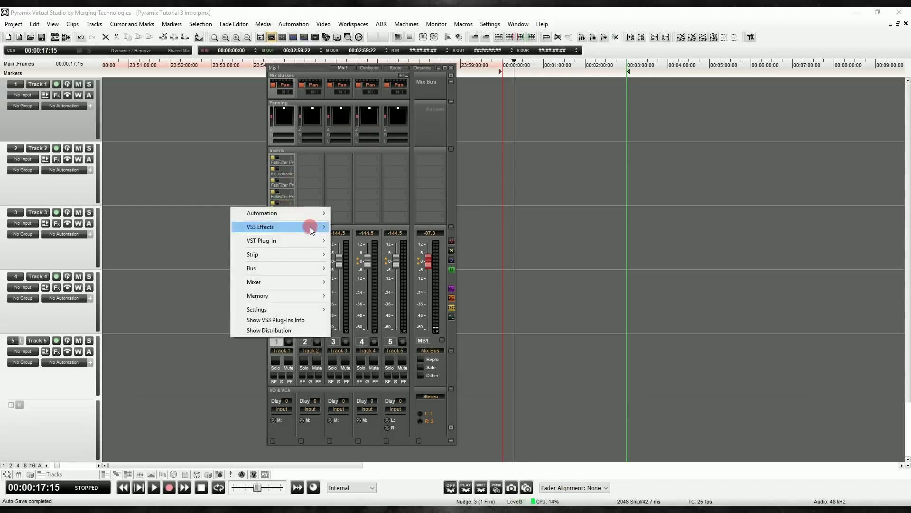
mouse_move(308, 227)
left_click(311, 183)
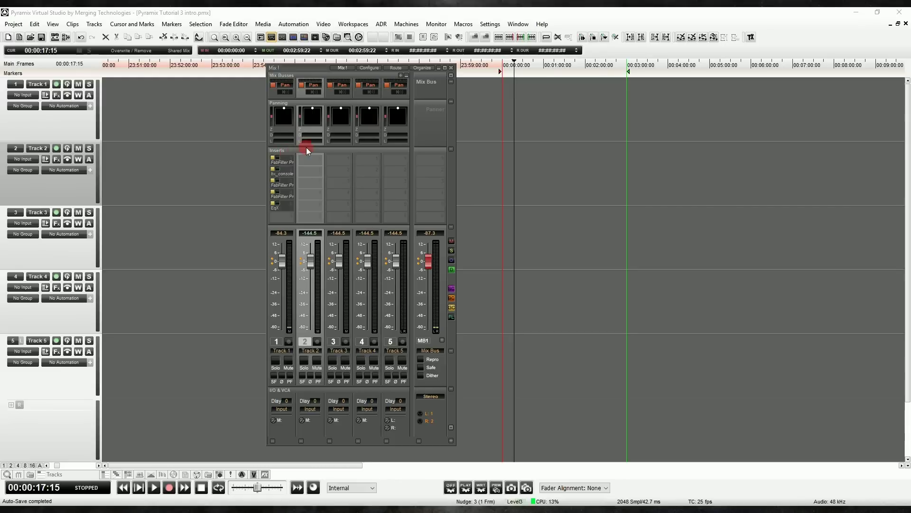
Switch the mixer to configuration view with the effects section expanded
left_click(367, 67)
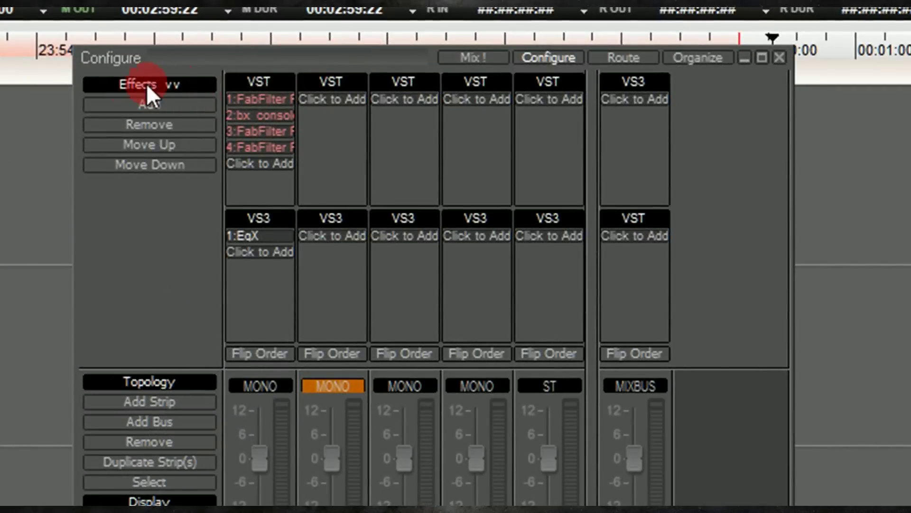
left_click(146, 85)
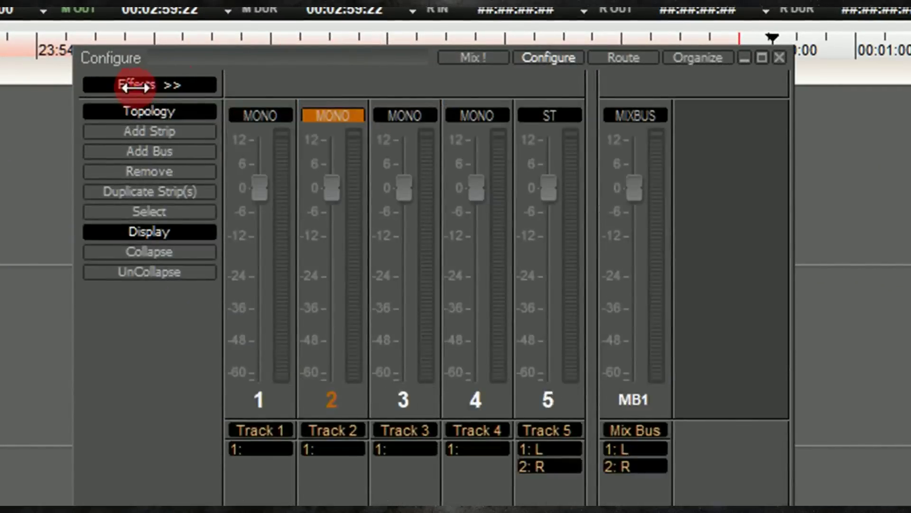
left_click(143, 85)
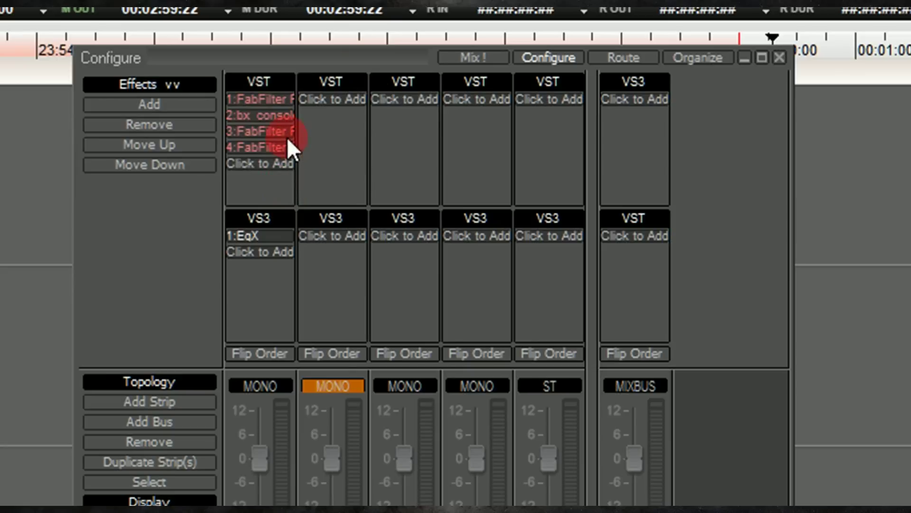
Move a FabFilter effect from strip 1 to strip 2 and duplicate bx_console into strip 2's second slot
left_click(266, 172)
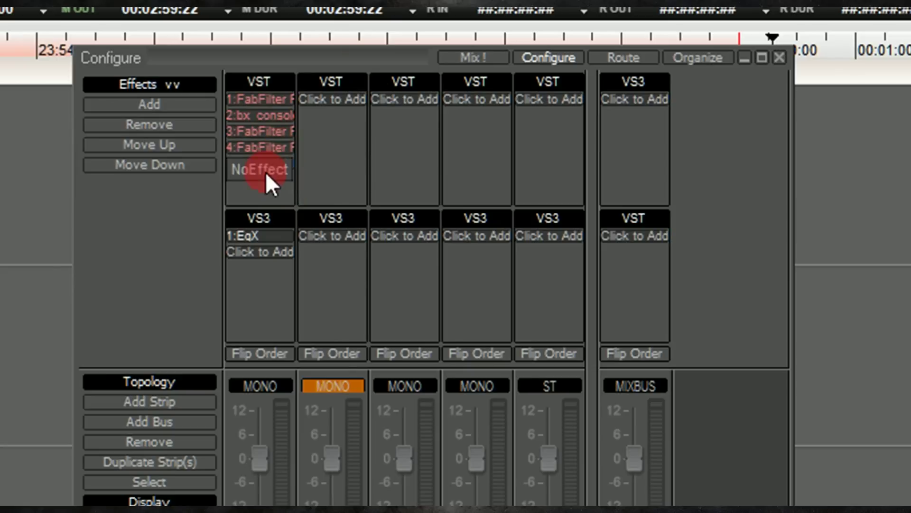
left_click_drag(258, 101, 323, 98)
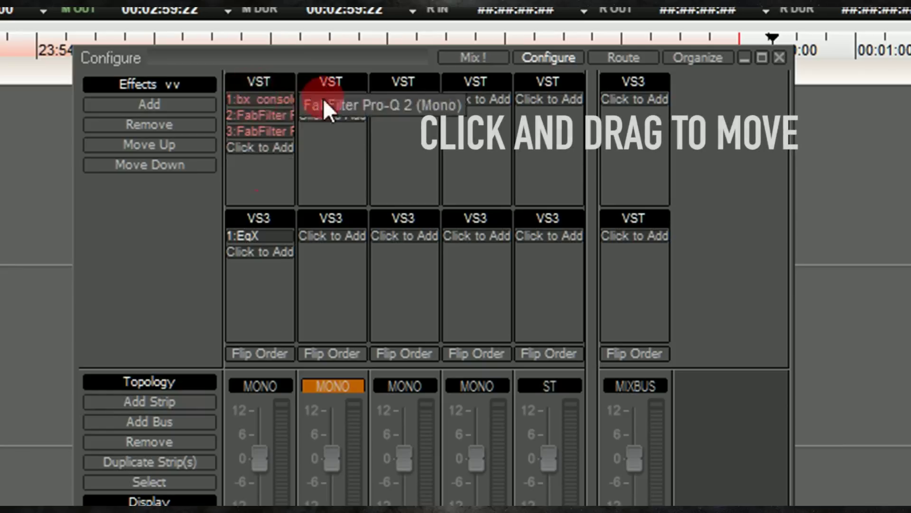
left_click(267, 98)
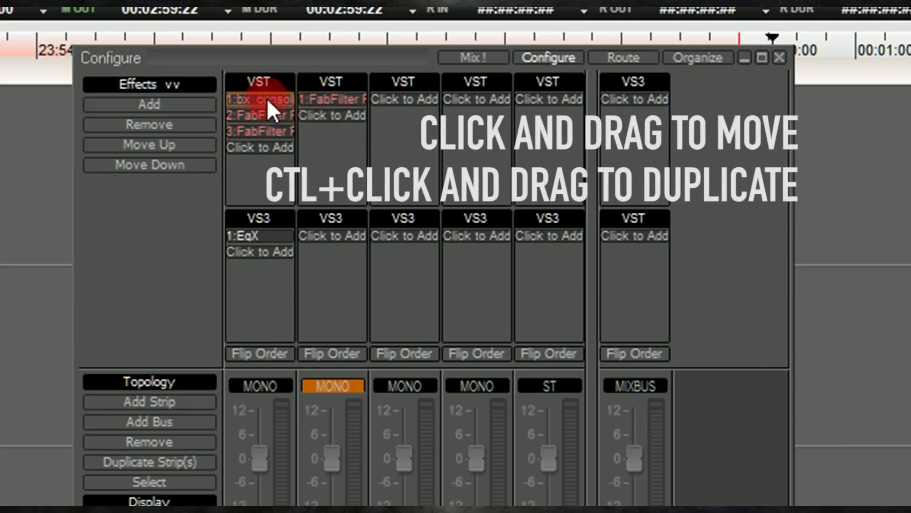
left_click_drag(267, 98, 356, 152)
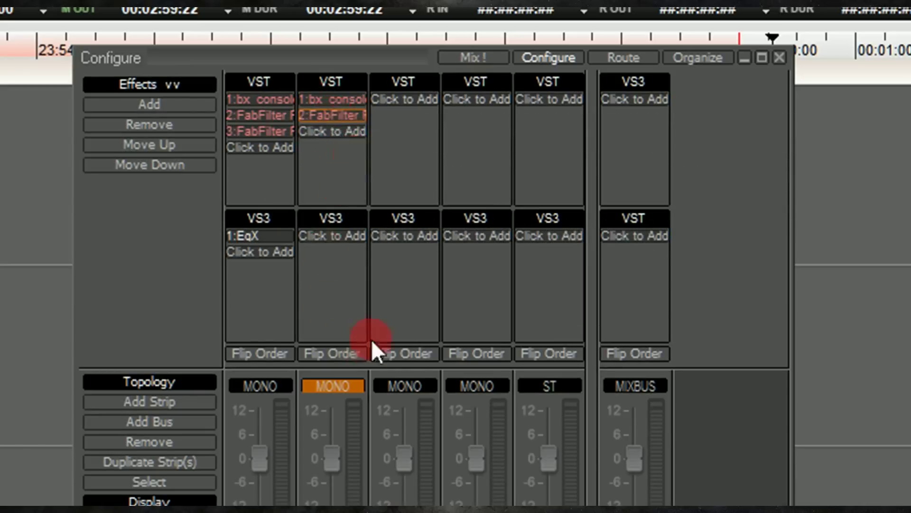
Copy strip 2's FabFilter Pro-Q 2 onto strips 3 and 4, then flip strip 2's effect order
left_click(403, 385)
left_click(539, 385, "shift")
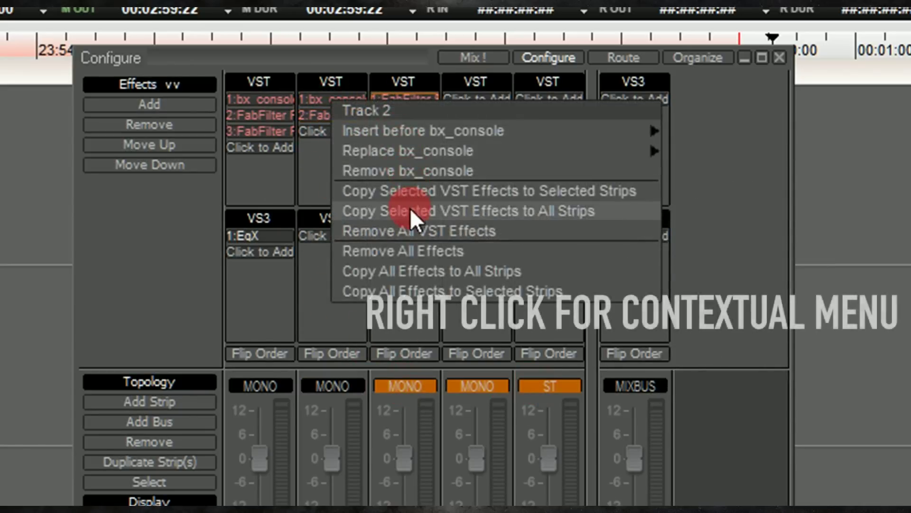
left_click(420, 193)
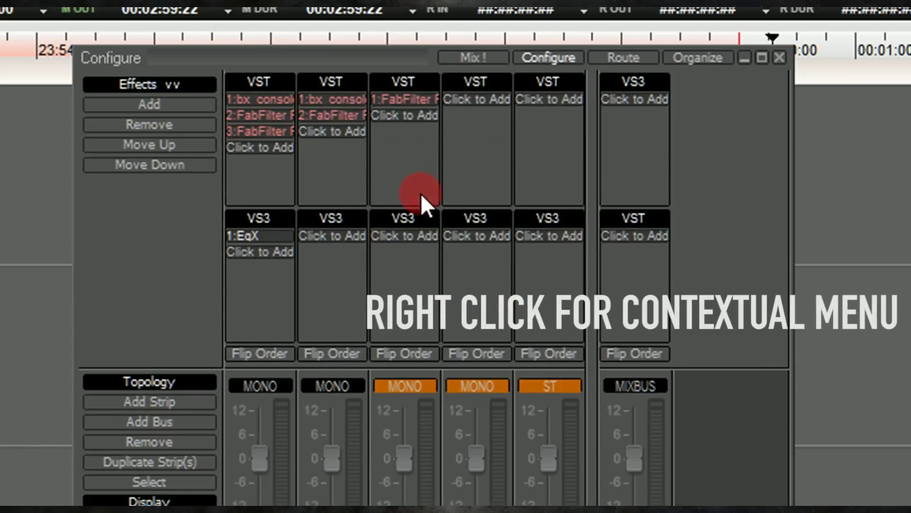
right_click(324, 114)
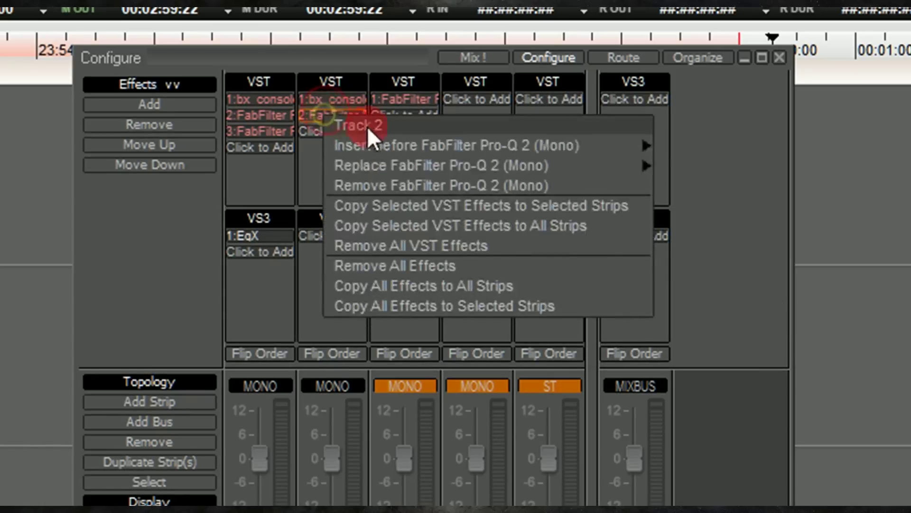
left_click(387, 211)
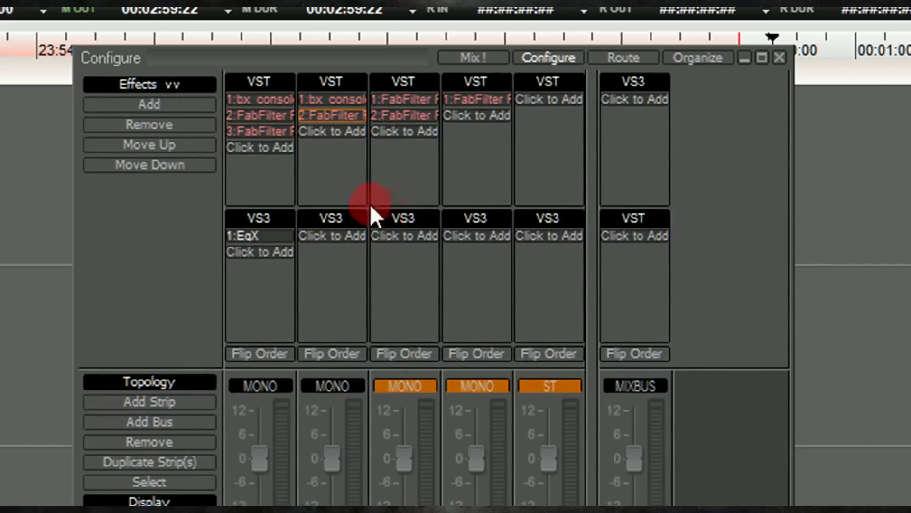
left_click(278, 355)
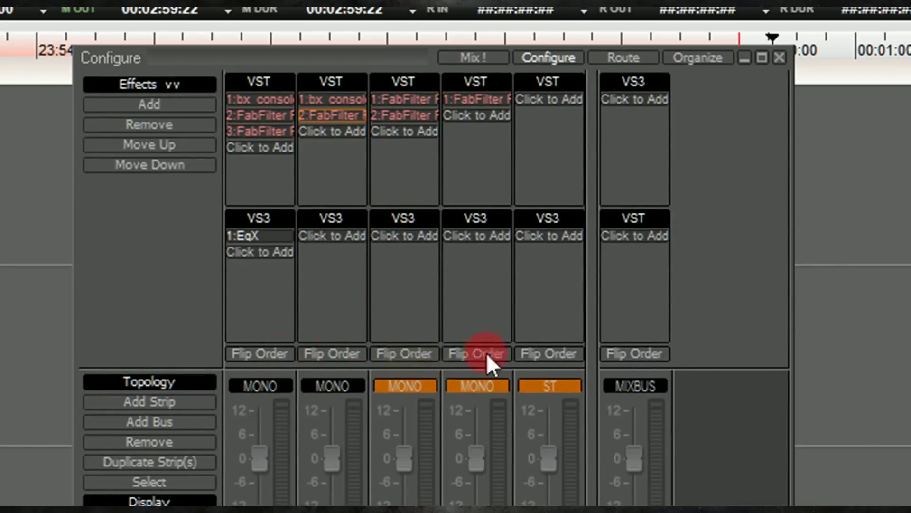
left_click(324, 352)
Restore strip 2's order, put VS3 before VST on strips 1 and 3, and return to Mix view
left_click(323, 351)
left_click(380, 351)
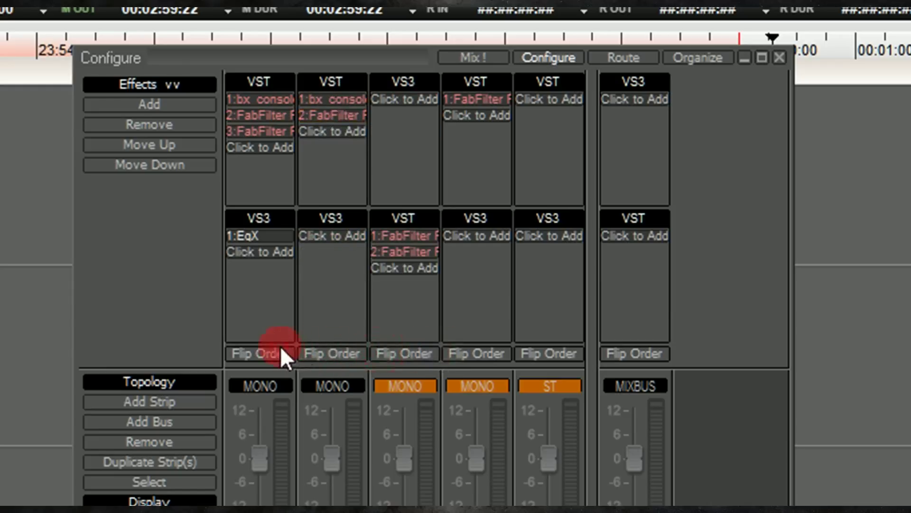
left_click(264, 352)
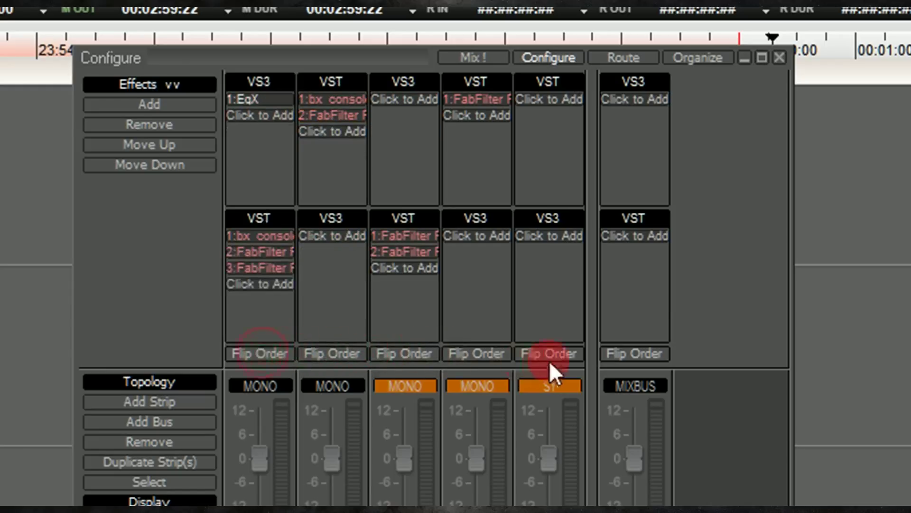
left_click(479, 364)
left_click(475, 58)
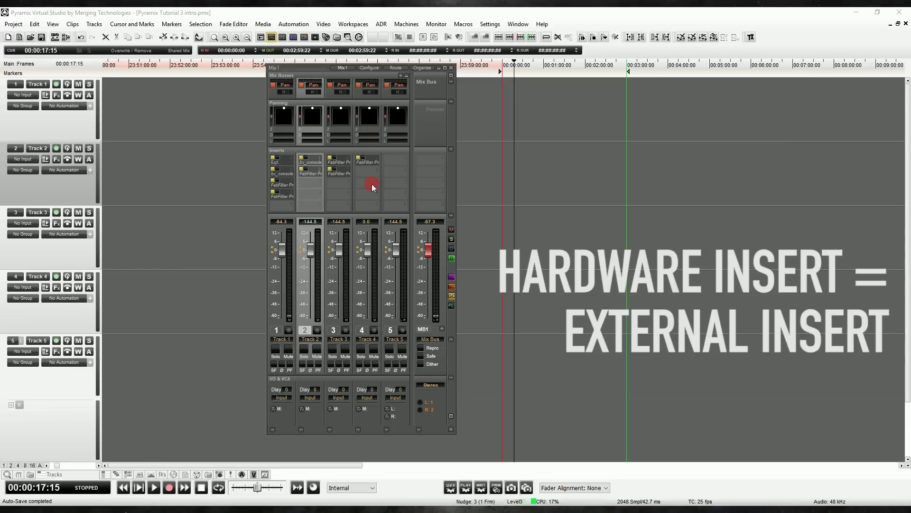
Add a VS3 Other > External Insert in Track 4's empty slot below FabFilter
right_click(363, 183)
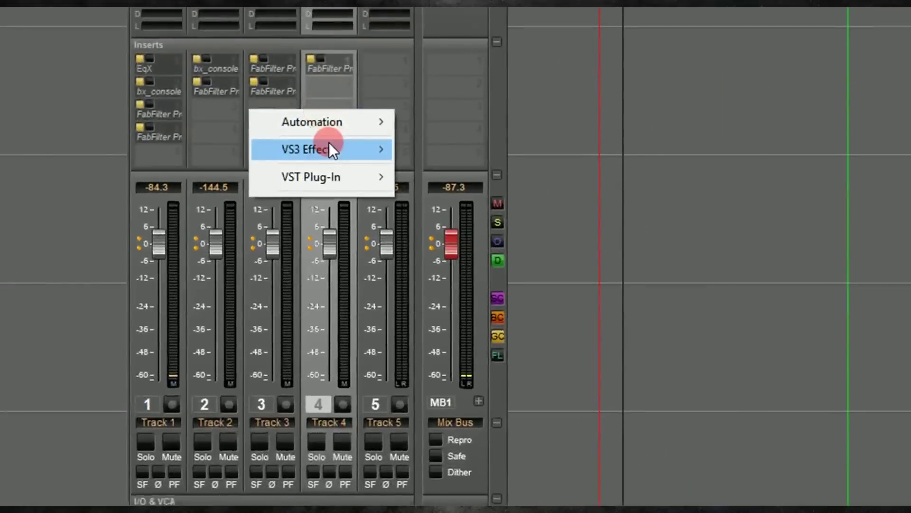
mouse_move(330, 144)
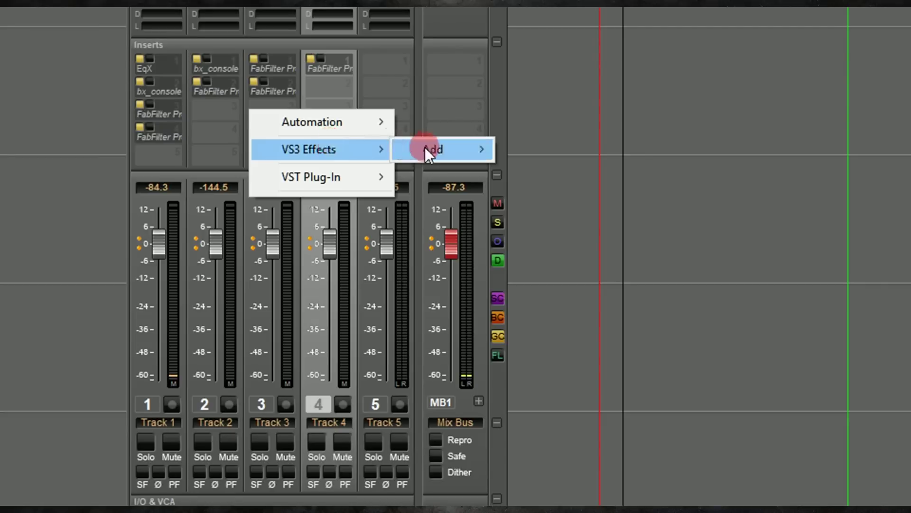
mouse_move(426, 148)
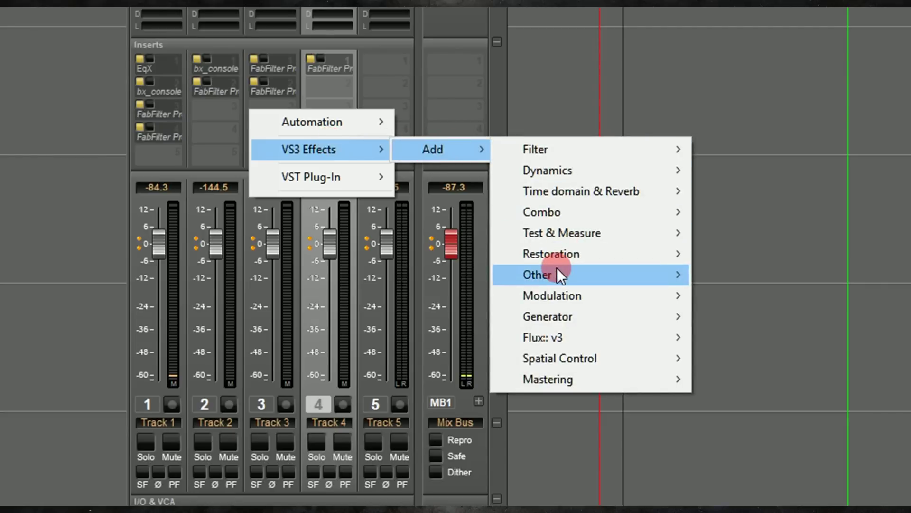
mouse_move(572, 272)
left_click(756, 271)
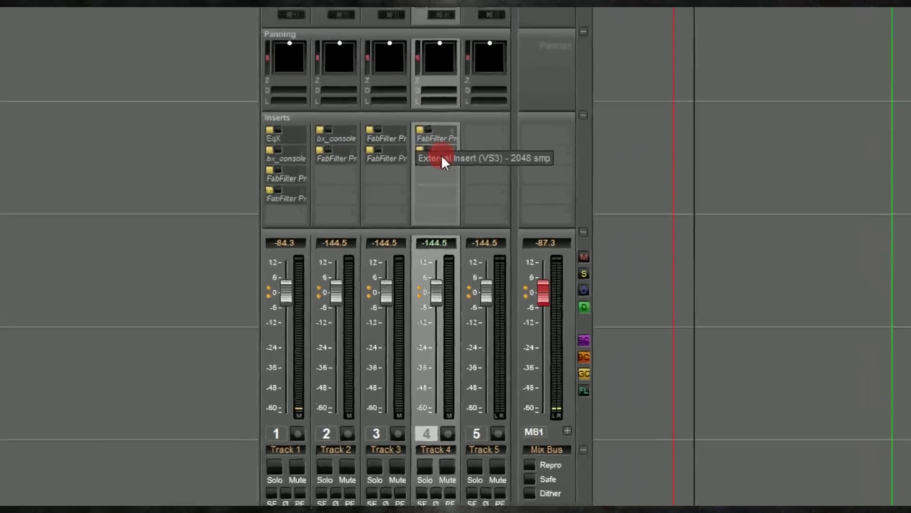
Set the External Insert's send output and return input both to RAVENNA ASIO channel 9, then close it
double_click(335, 88)
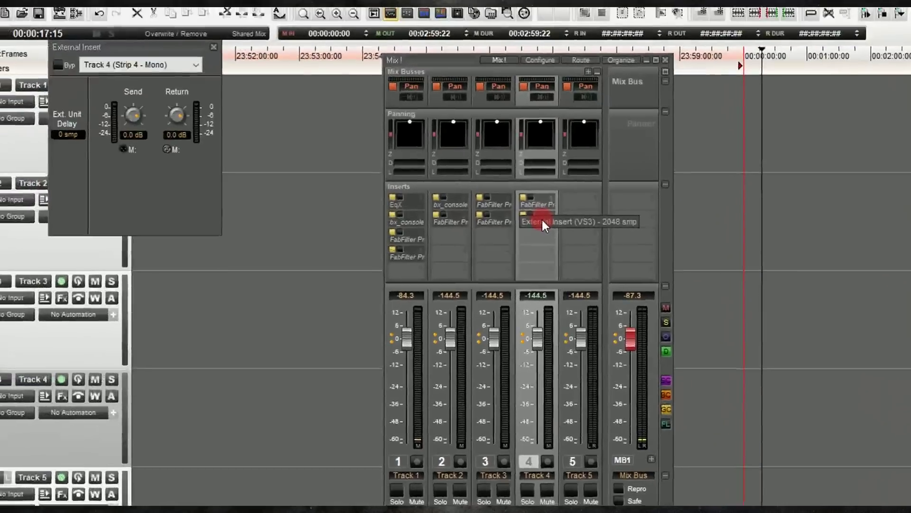
left_click(131, 146)
left_click(230, 185)
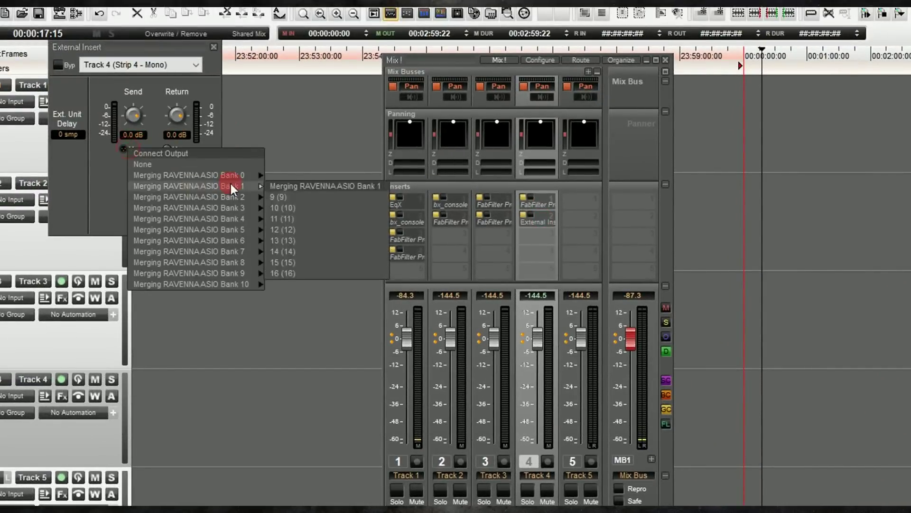
left_click(285, 197)
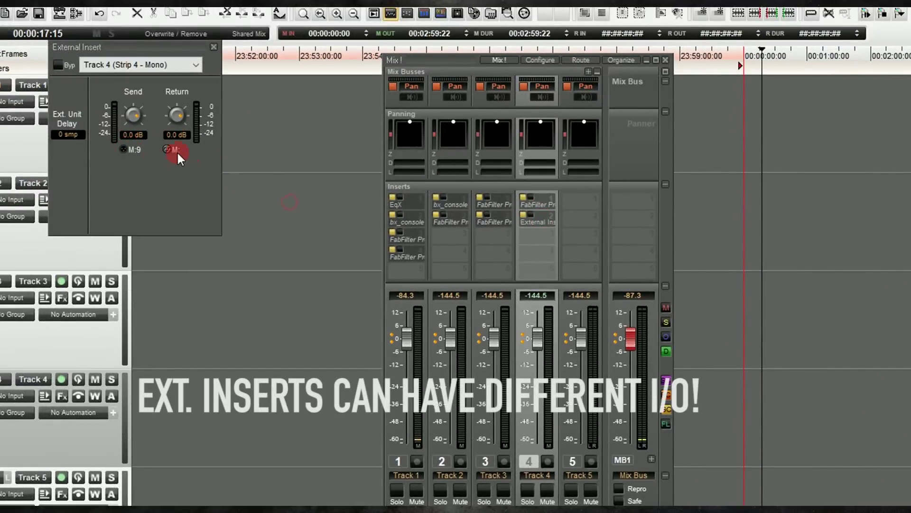
left_click(168, 149)
left_click(230, 186)
left_click(309, 198)
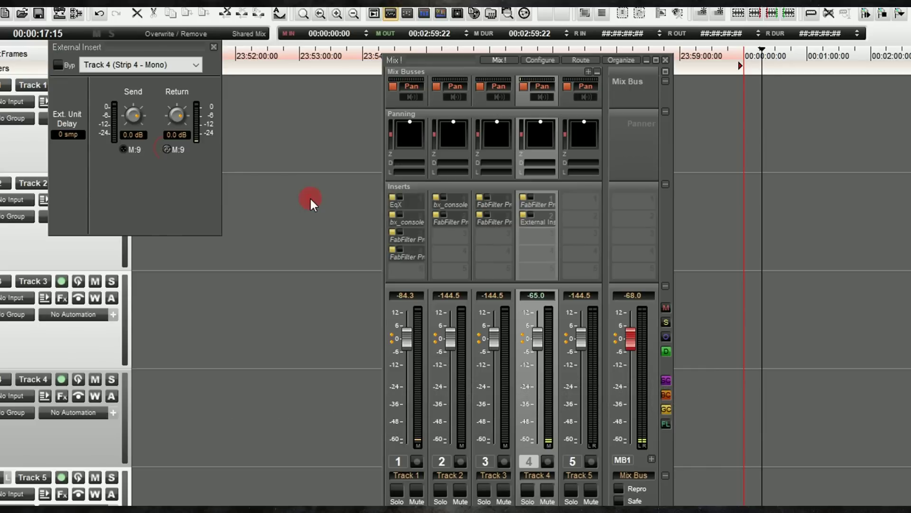
left_click(310, 198)
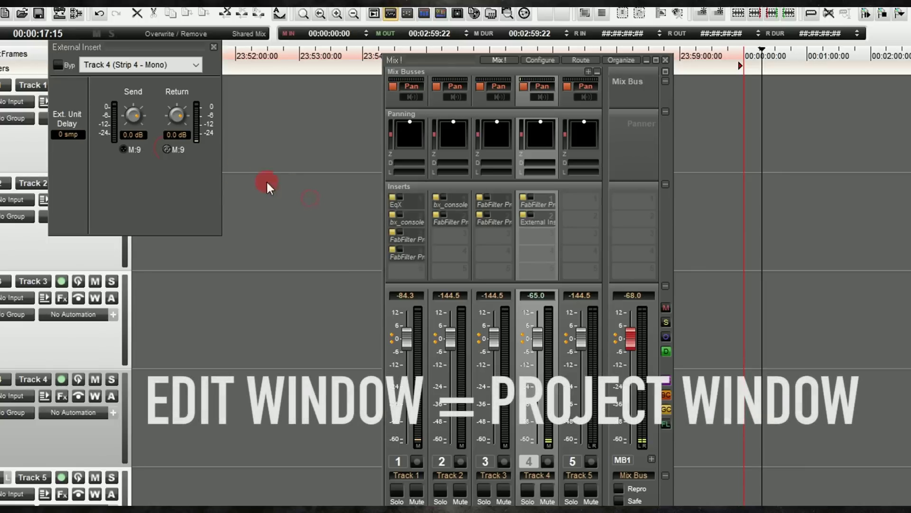
left_click(214, 47)
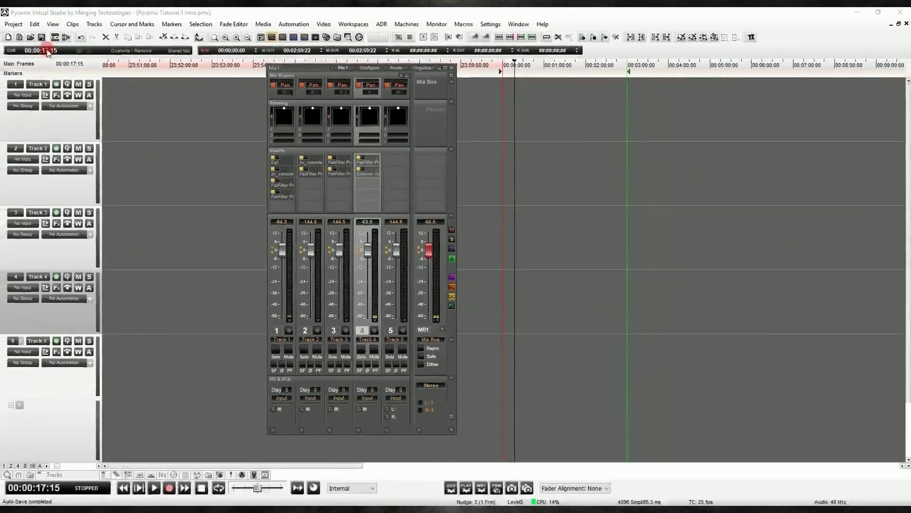
Create a stereo strip and track with L-R channels, Audio 1, directly after Track 1
left_click(123, 242)
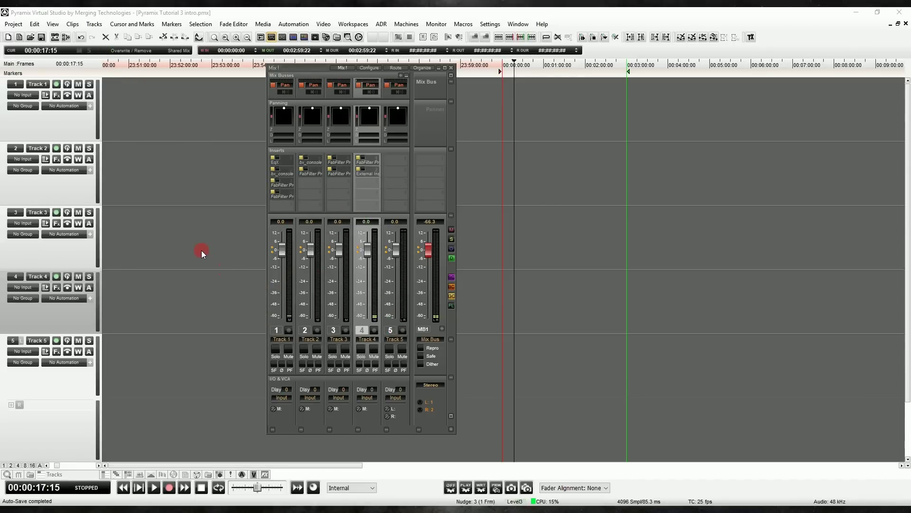
right_click(64, 201)
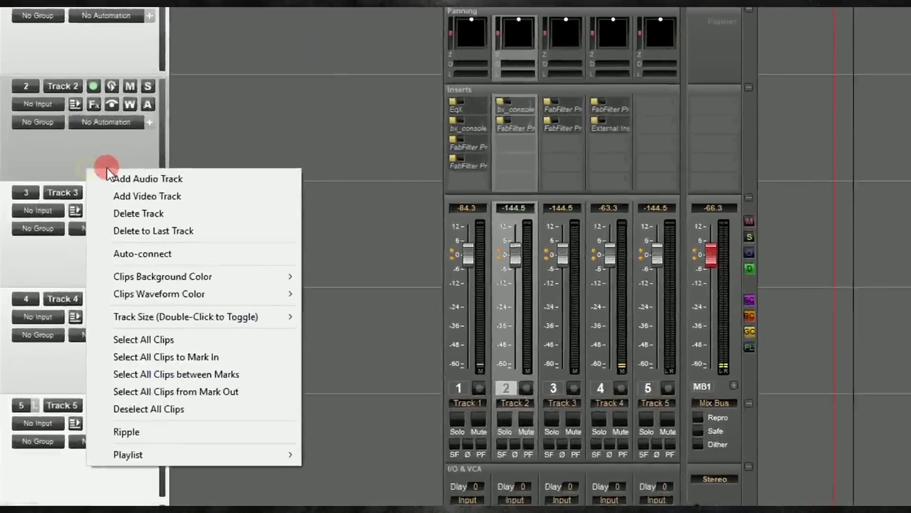
left_click(124, 178)
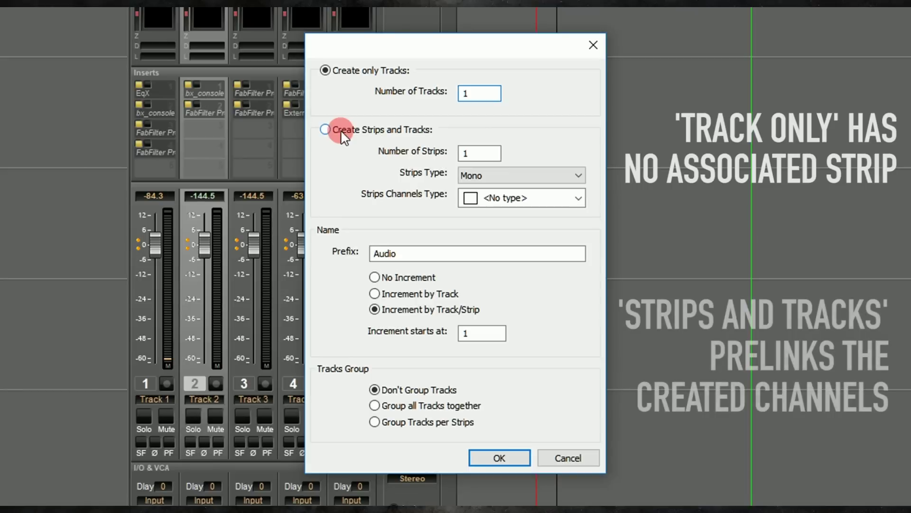
left_click(342, 133)
left_click(489, 167)
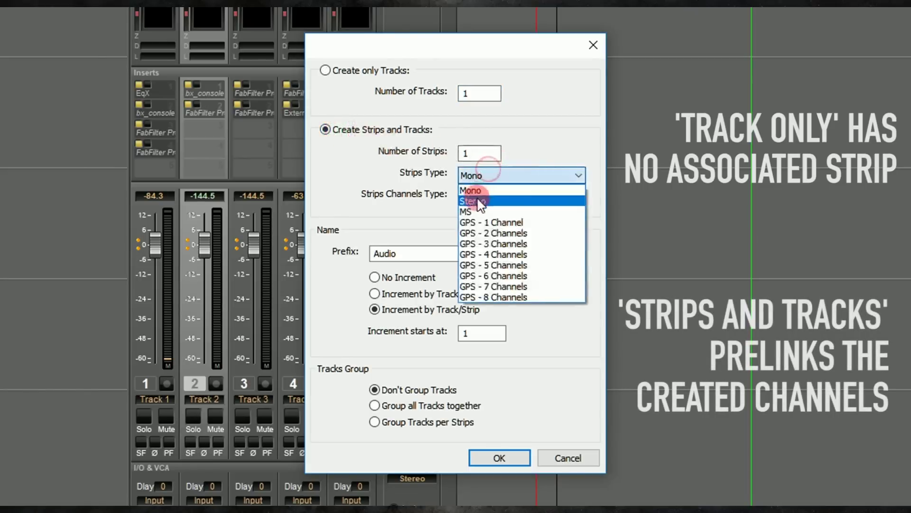
left_click(481, 202)
left_click(546, 198)
left_click(502, 230)
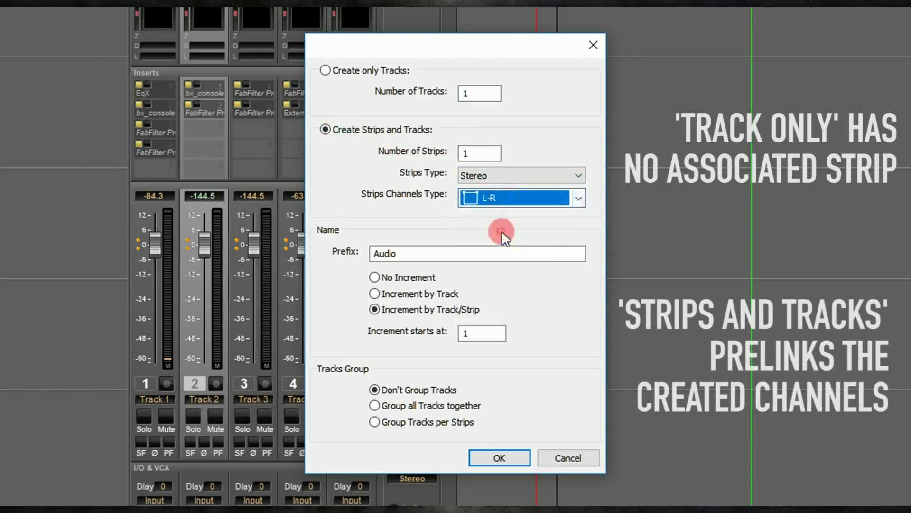
left_click(500, 457)
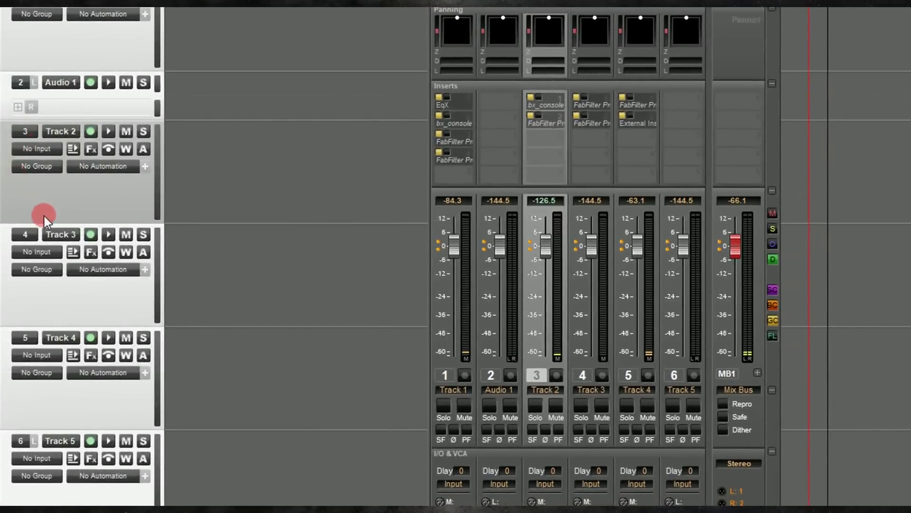
left_click(25, 233)
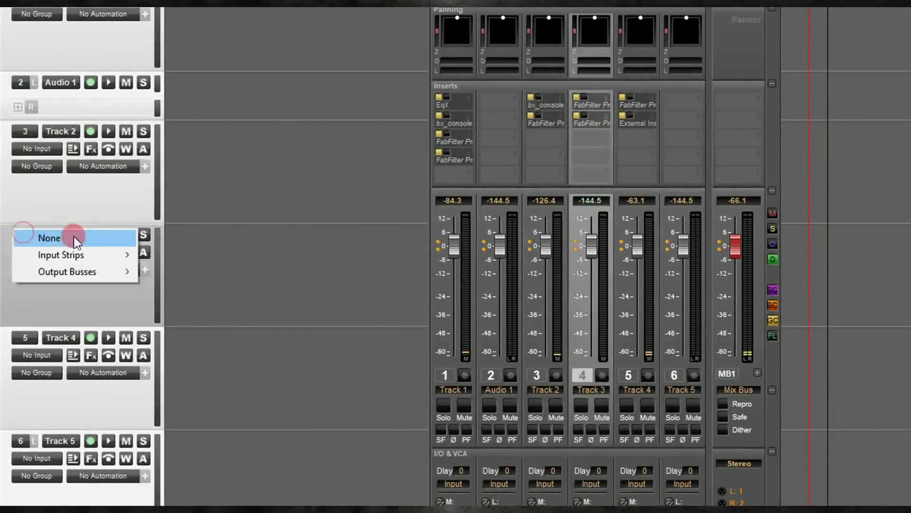
mouse_move(88, 256)
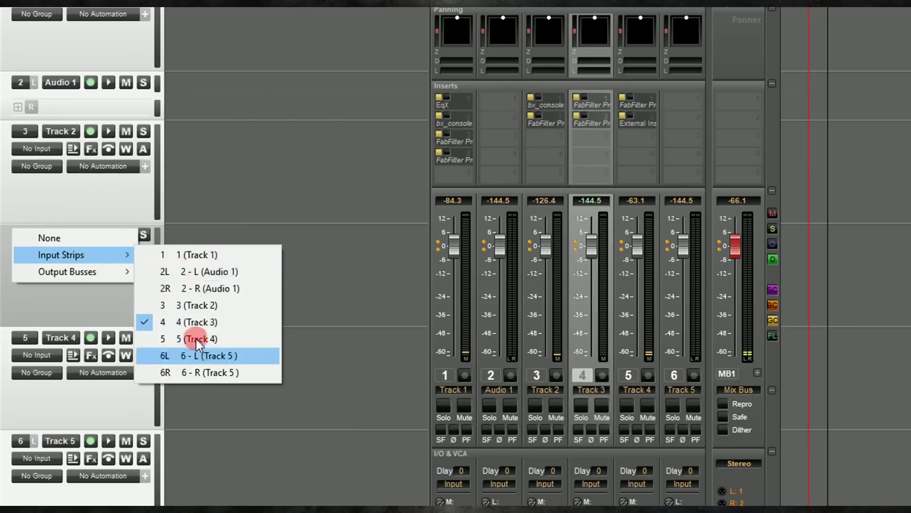
left_click(213, 378)
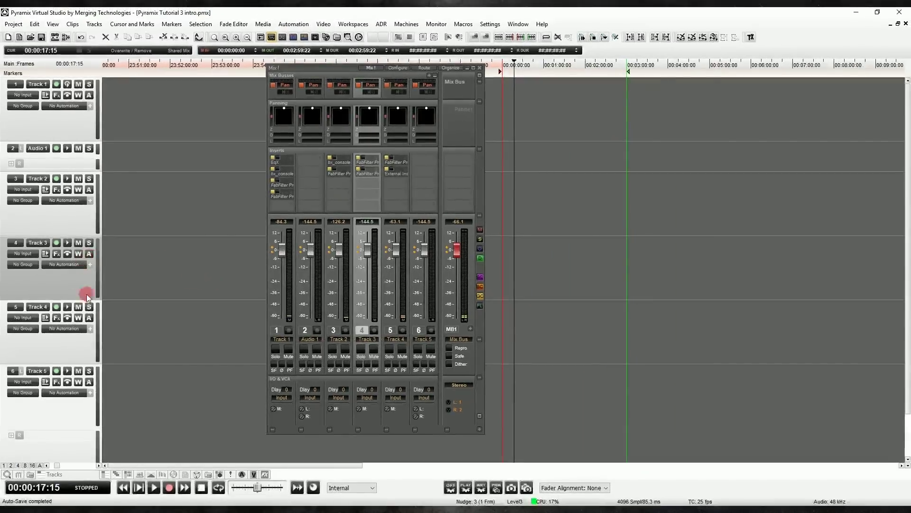
Reorder the track list so both Audio 1 rows sit below Track 4, with both Track 5 rows last
left_click(66, 474)
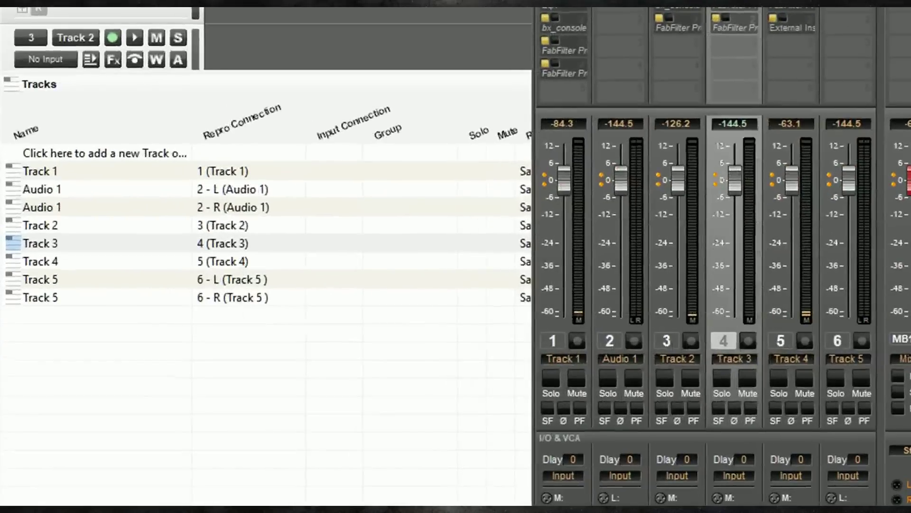
left_click(64, 333)
left_click(10, 171)
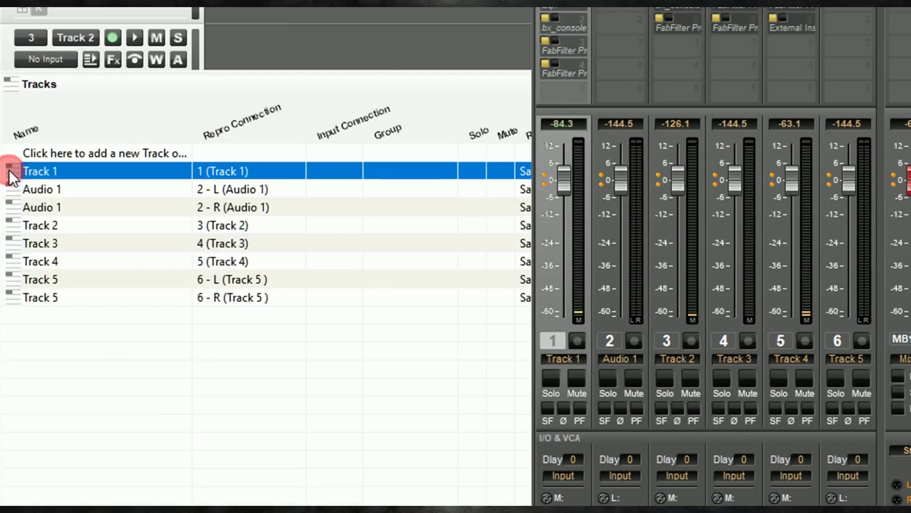
left_click_drag(10, 170, 15, 290)
left_click_drag(10, 188, 11, 283)
left_click_drag(11, 240, 15, 311)
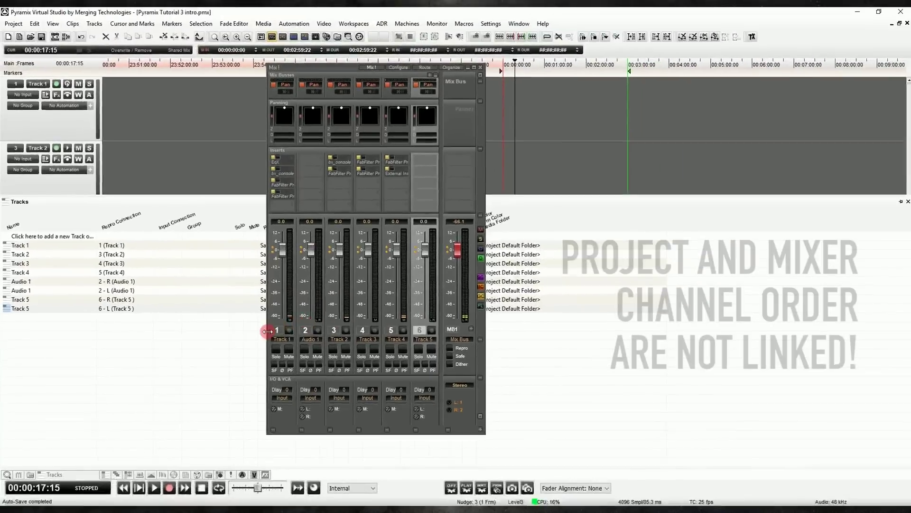
left_click(307, 341)
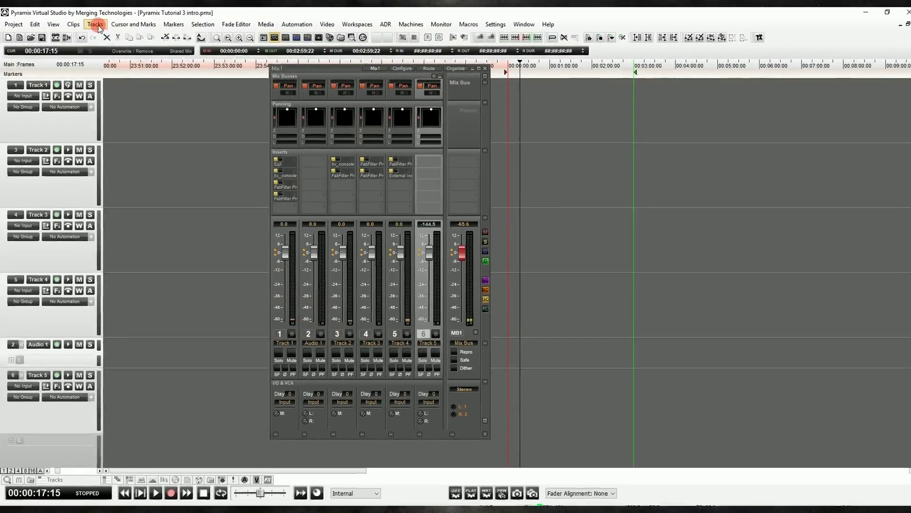
left_click(94, 23)
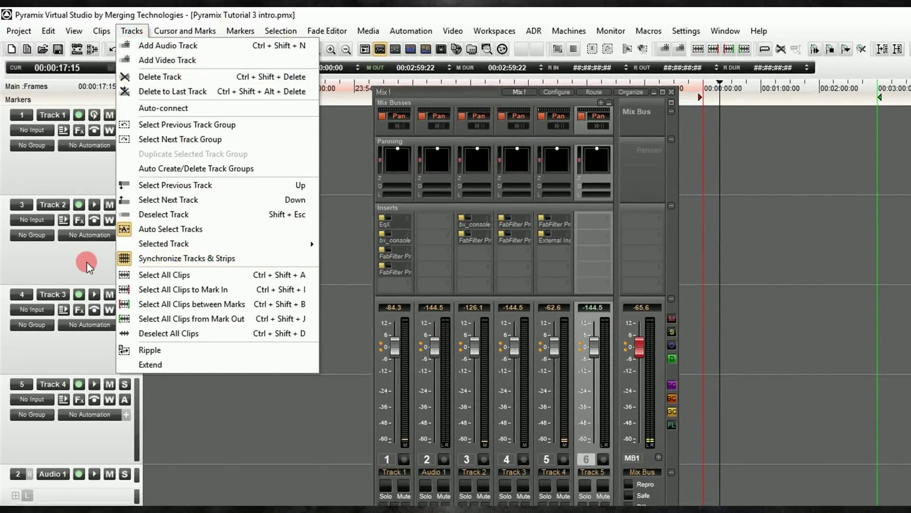
Apply Synchronize Tracks & Strips, then reset the mixer's peak meter readouts
left_click(185, 259)
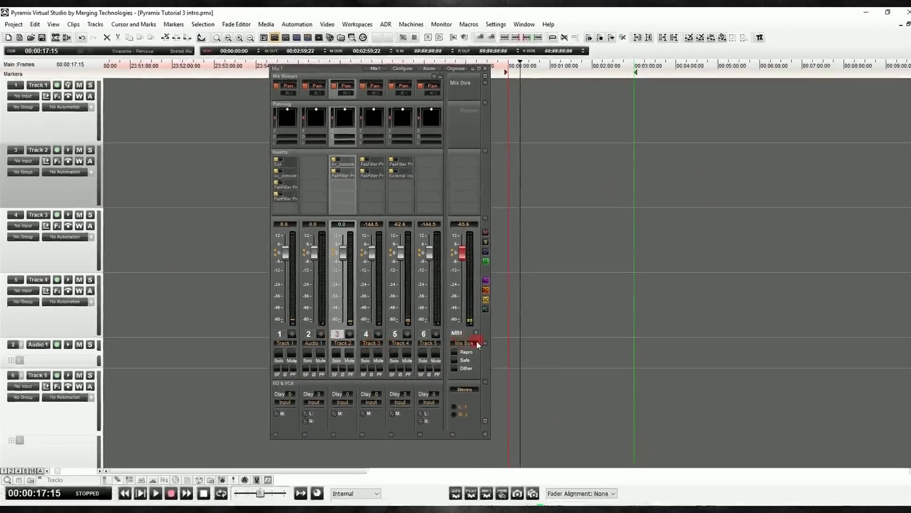
left_click(320, 317)
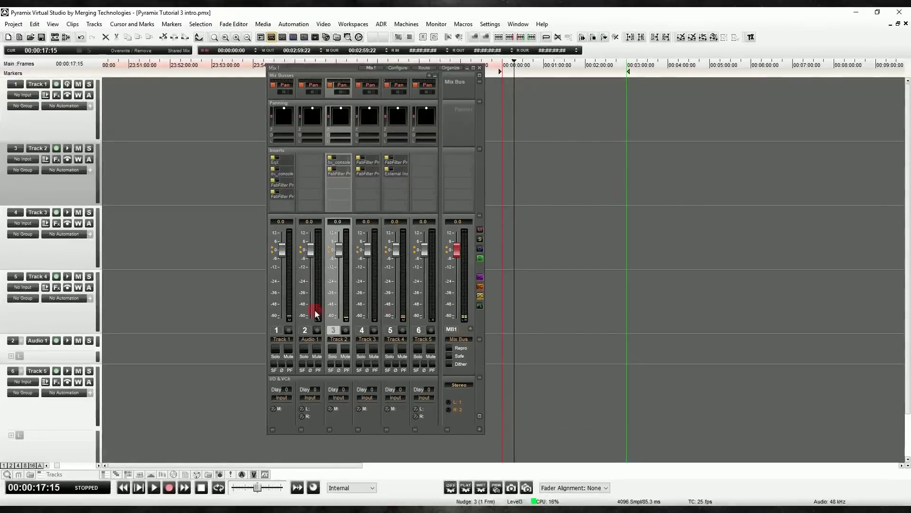
left_click(65, 315)
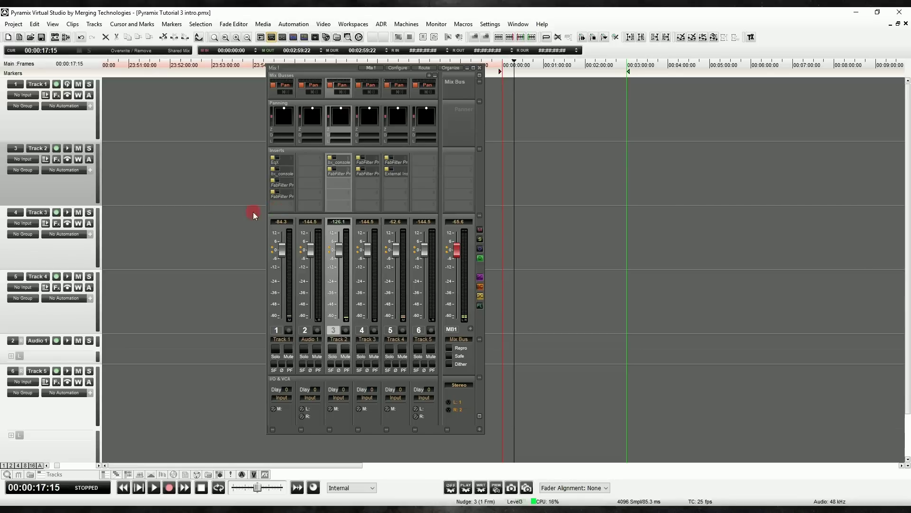
In the mixer configuration, drag Track 4, then Track 2, into strip position 2
left_click(397, 68)
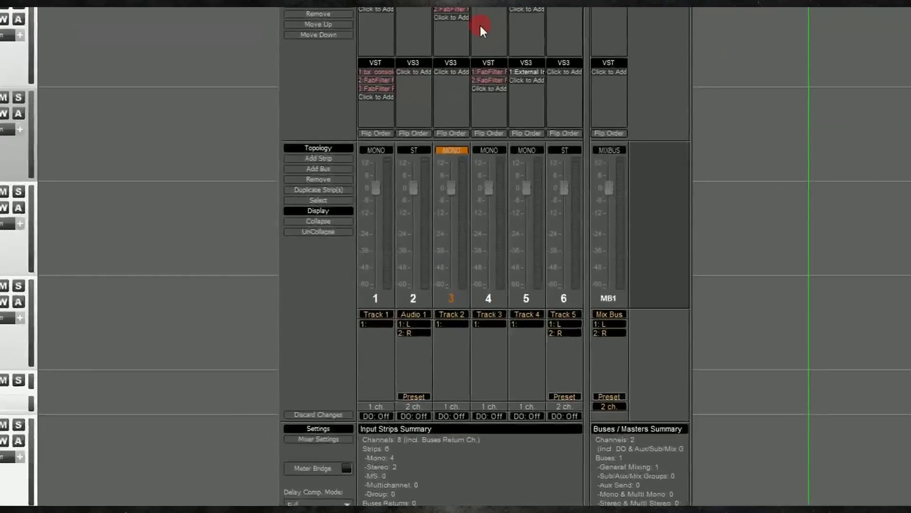
left_click_drag(525, 298, 414, 298)
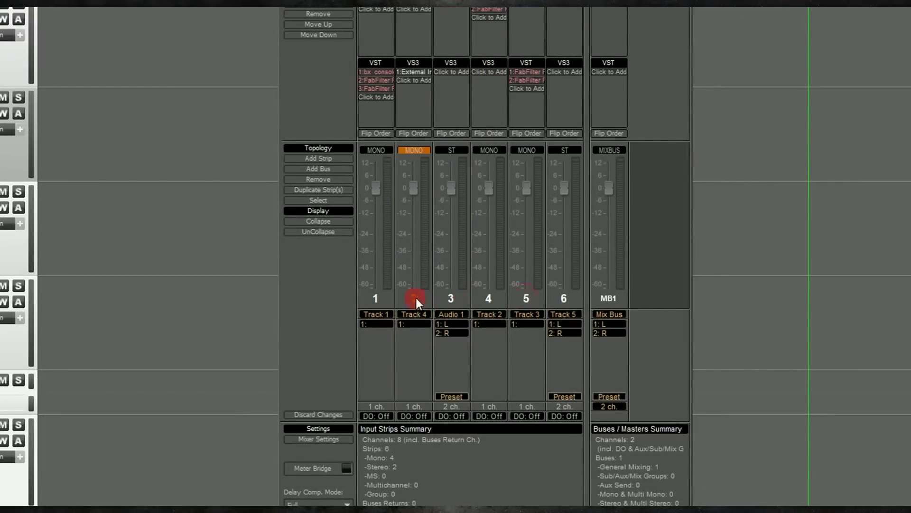
left_click_drag(491, 297, 402, 298)
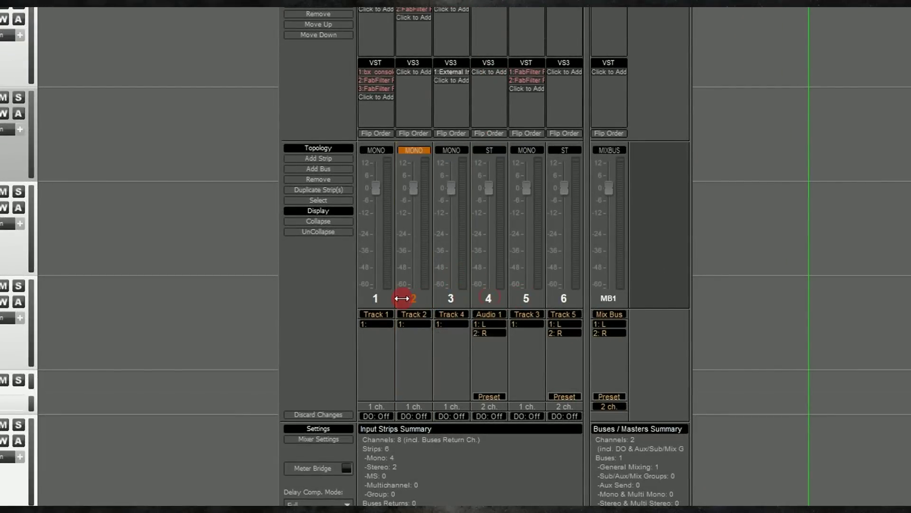
Select the Track 1 to Track 3 strips in the mixer
left_click(319, 401)
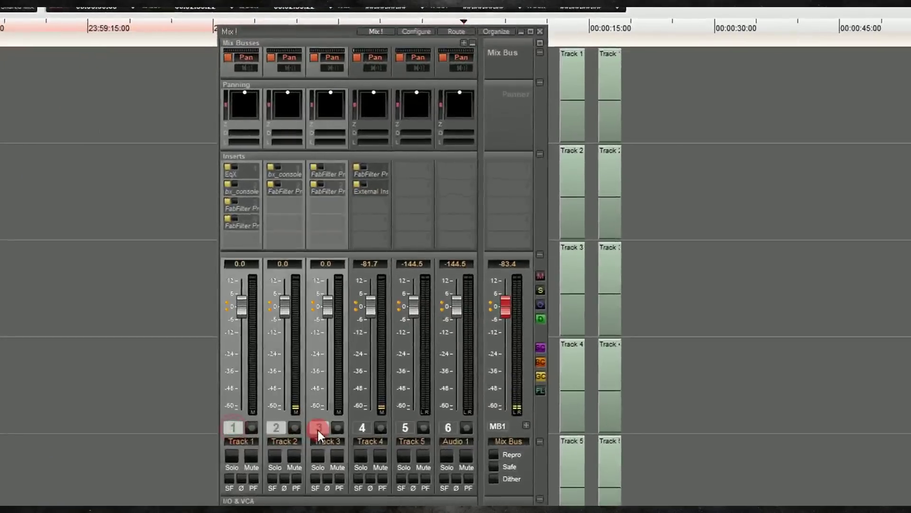
left_click(276, 428)
left_click(232, 425)
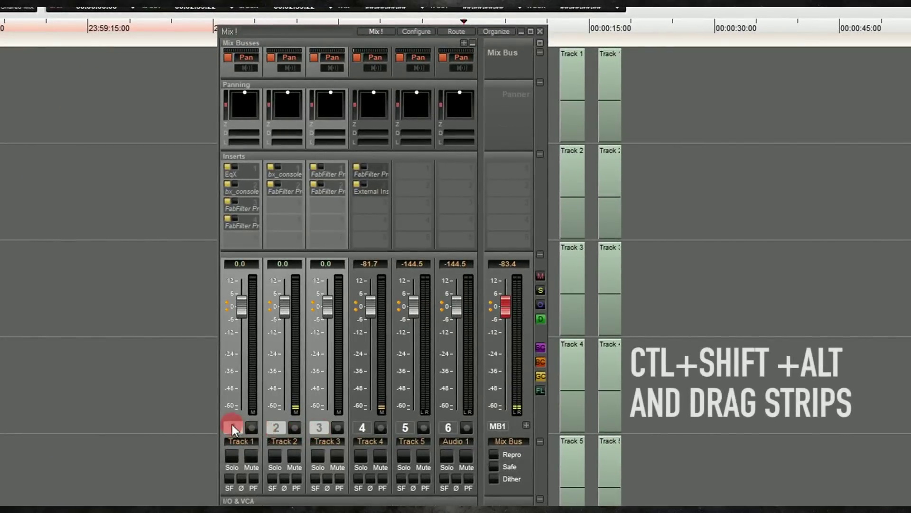
mouse_move(366, 418)
left_mouse_down()
mouse_move(390, 416)
mouse_move(393, 433)
left_mouse_up()
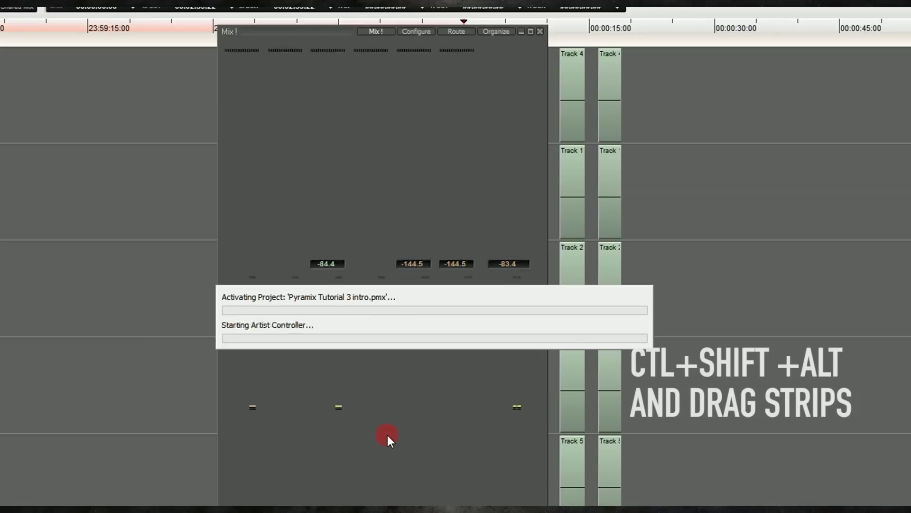
left_click_drag(387, 432, 264, 431)
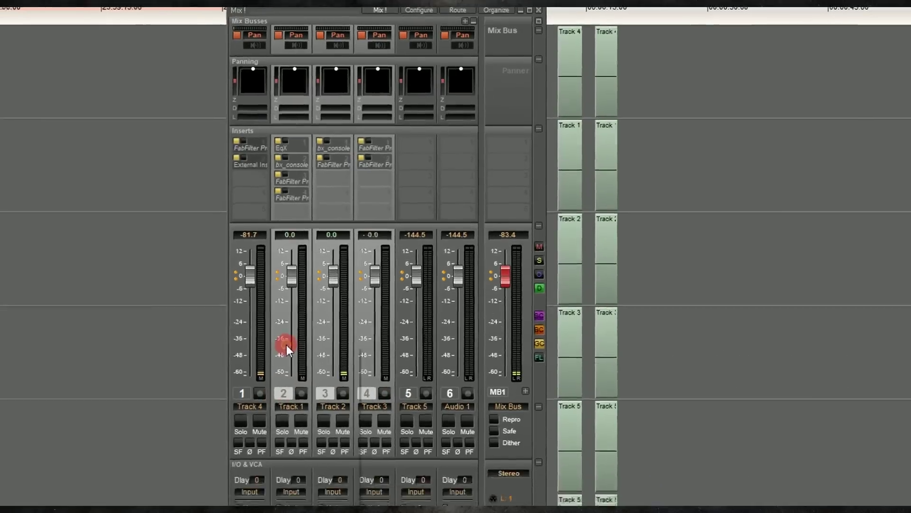
Copy the selected strips and move them before the Track 4 strip
right_click(279, 377)
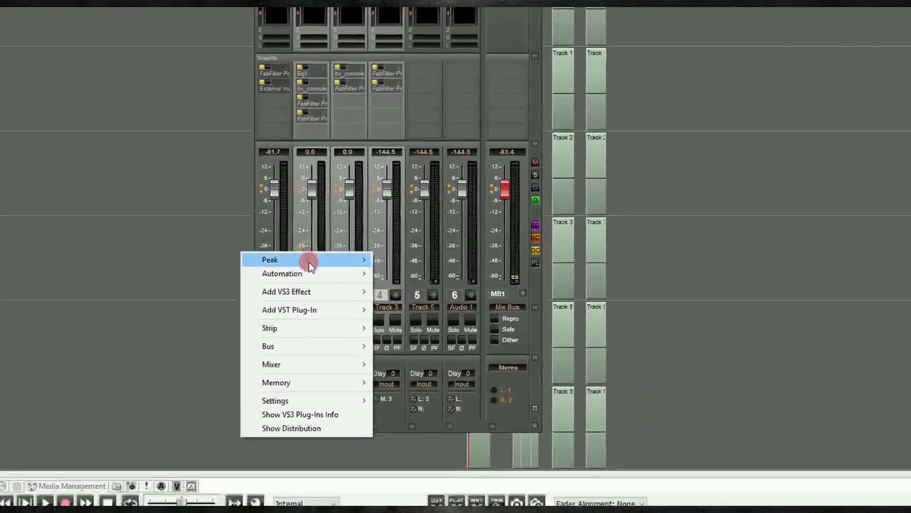
mouse_move(326, 321)
left_click(396, 320)
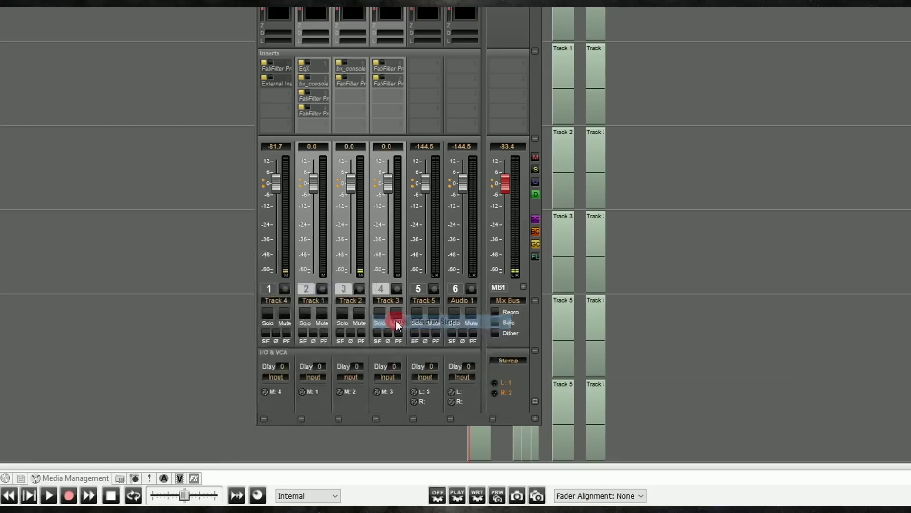
left_click_drag(281, 291, 270, 289)
right_click(270, 289)
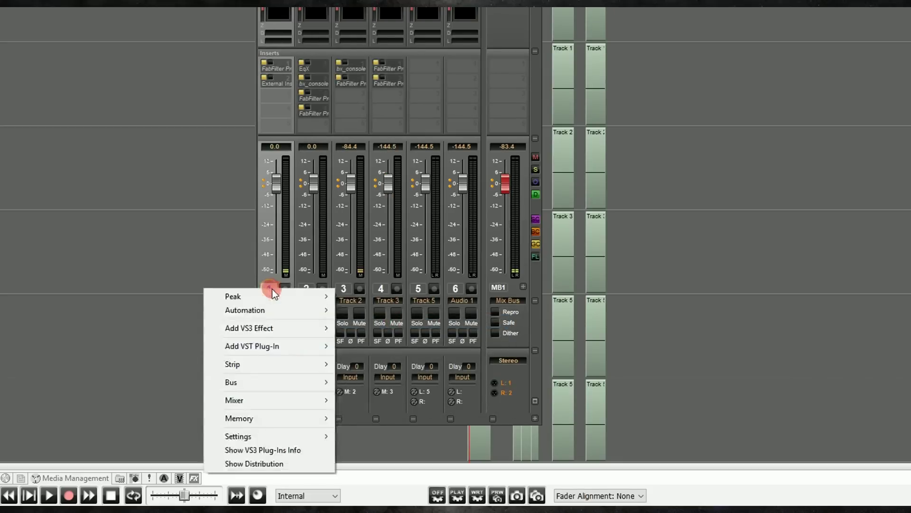
mouse_move(302, 358)
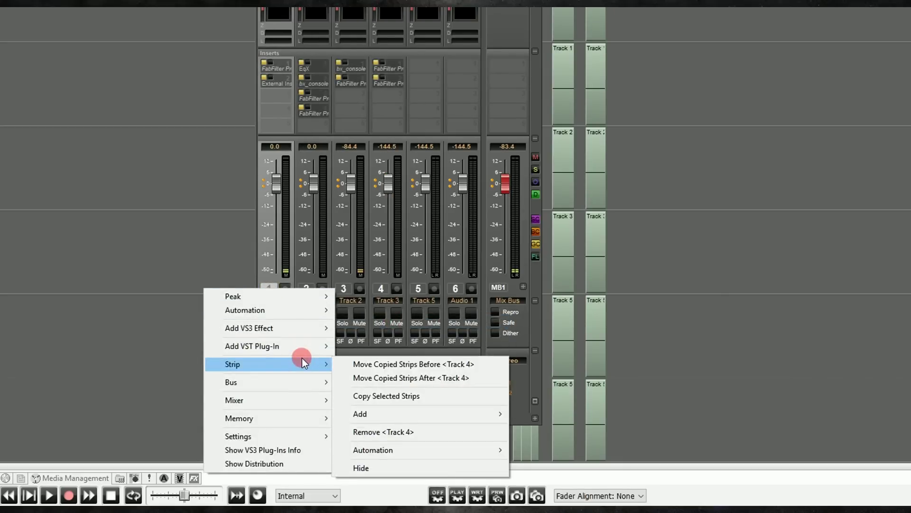
left_click(385, 362)
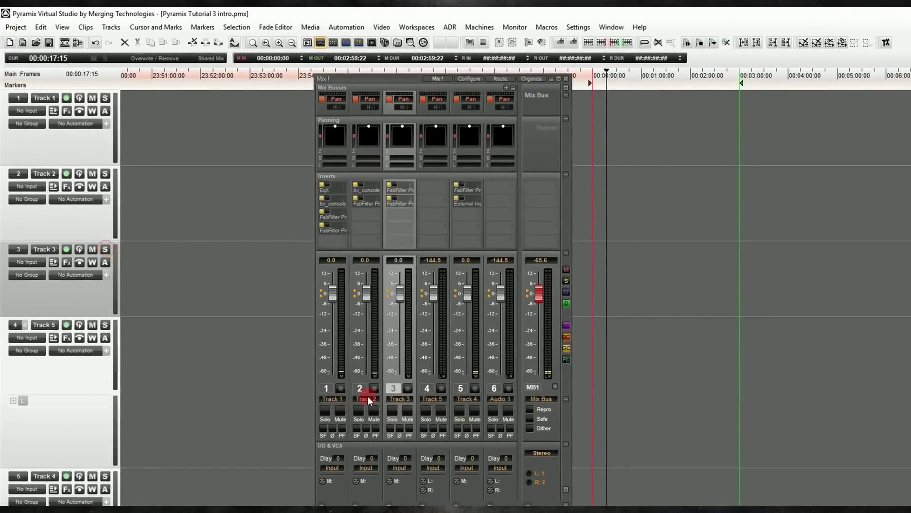
Solo Track 3 and set Track 2's input to strip 6 - L (Audio 1)
left_click(393, 411)
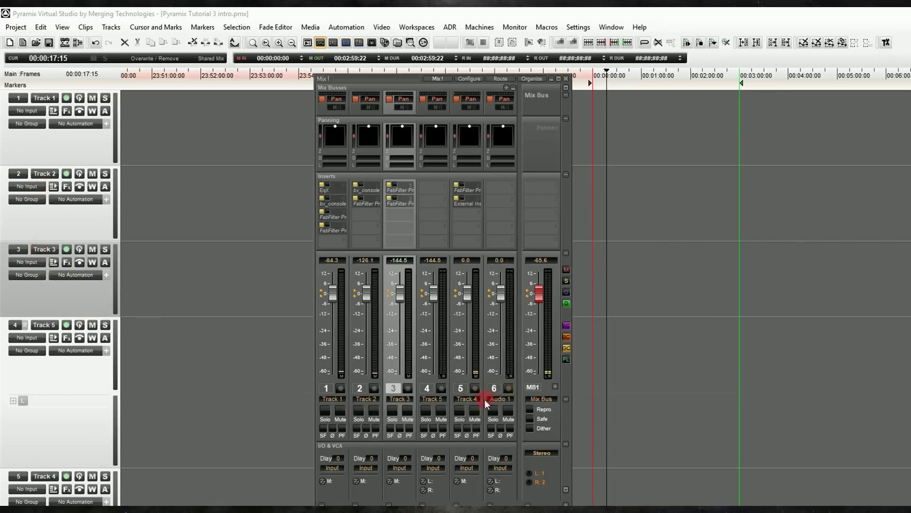
left_click(18, 174)
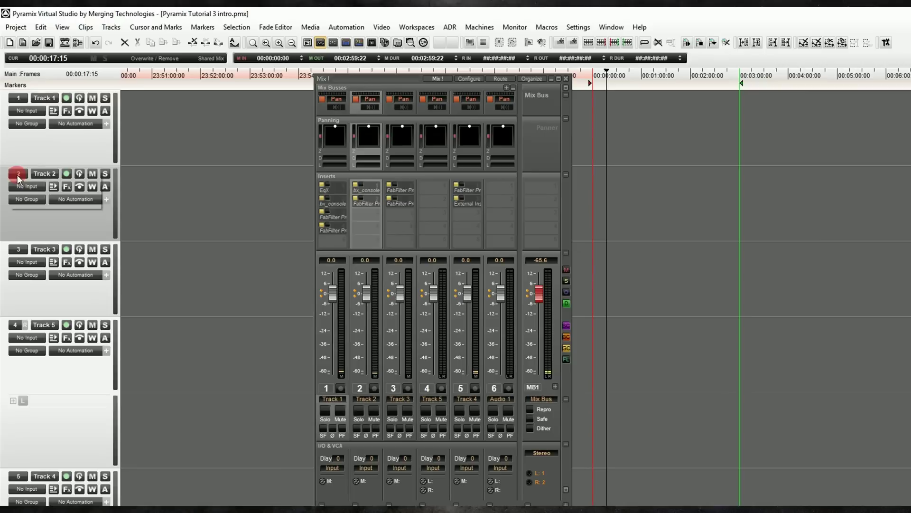
left_click(18, 178)
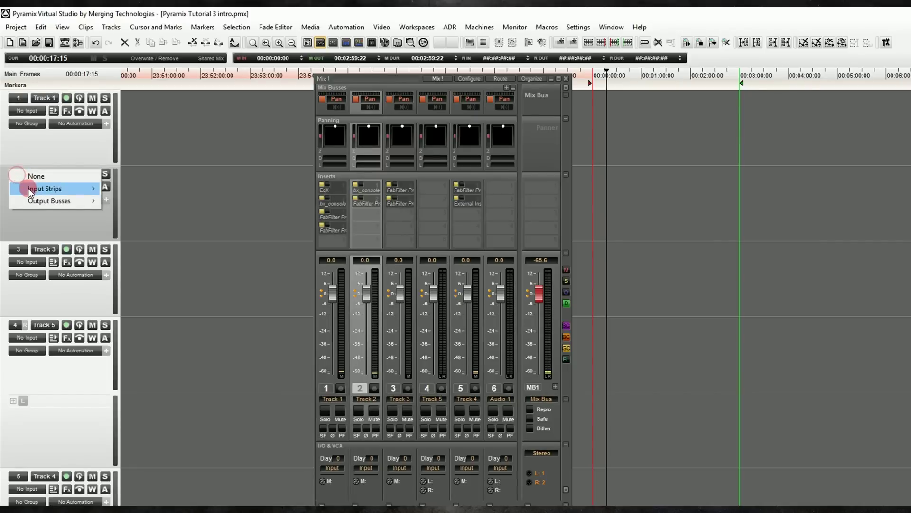
mouse_move(29, 188)
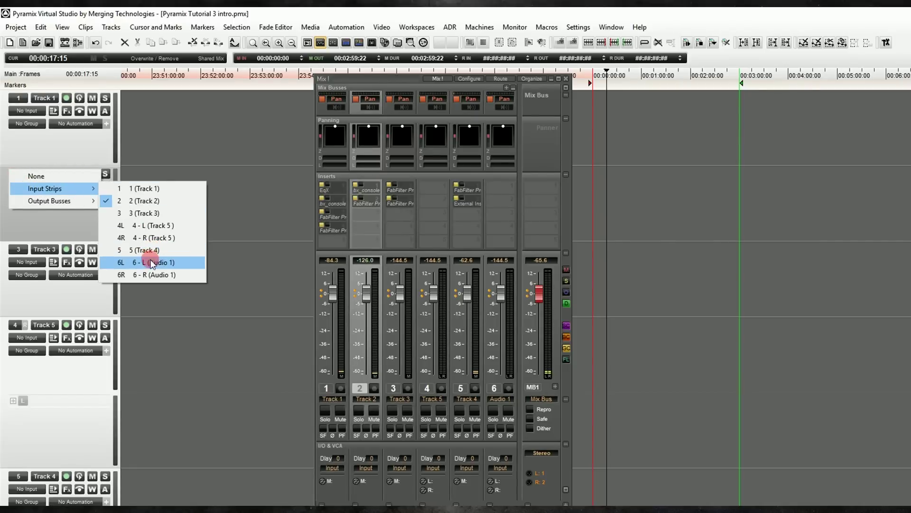
left_click(150, 262)
Set Track 3's input to strip 6 - R (Audio 1)
left_click(18, 249)
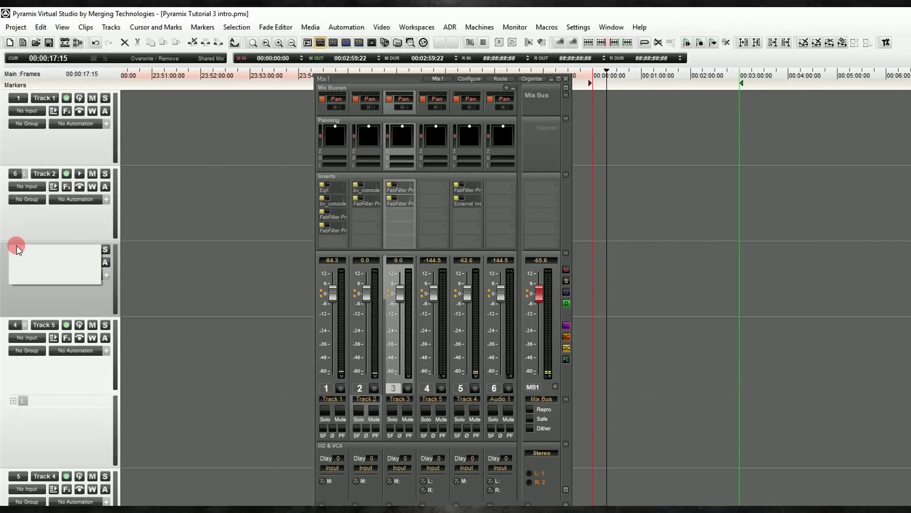
left_click(52, 265)
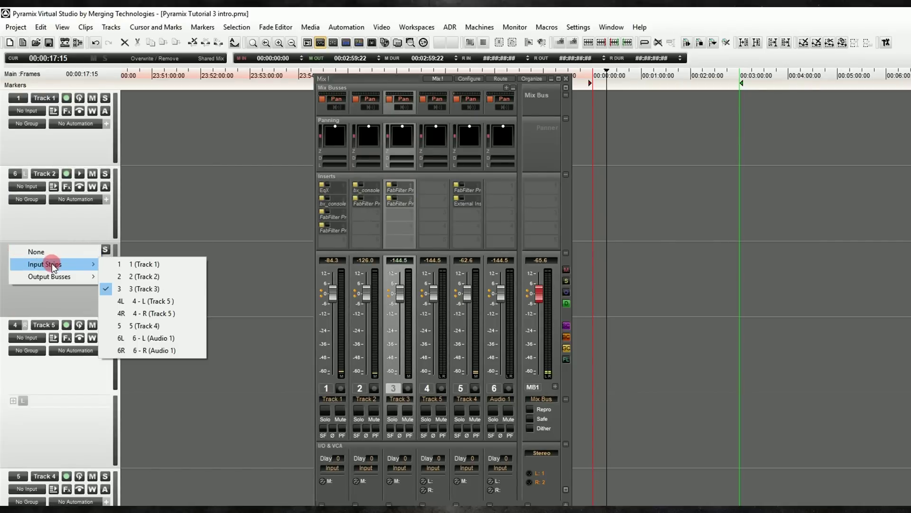
left_click(144, 351)
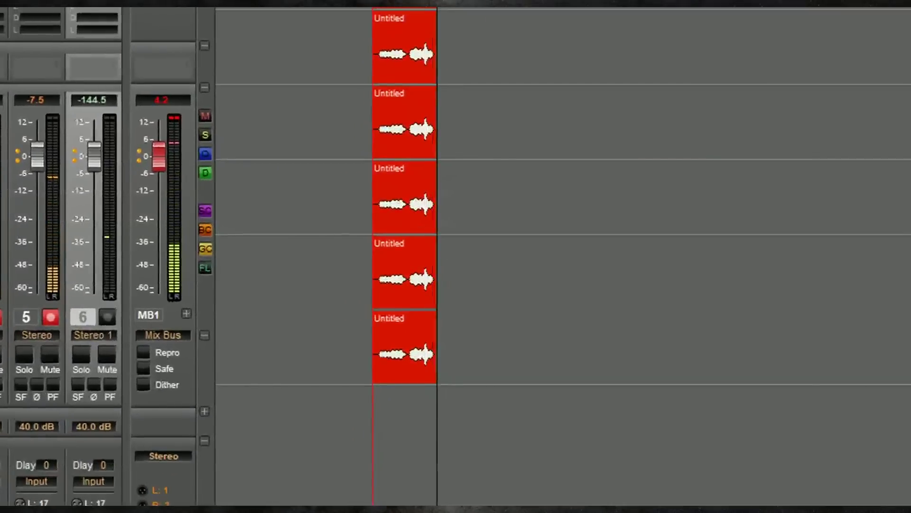
Stop the test recording in progress
key("space")
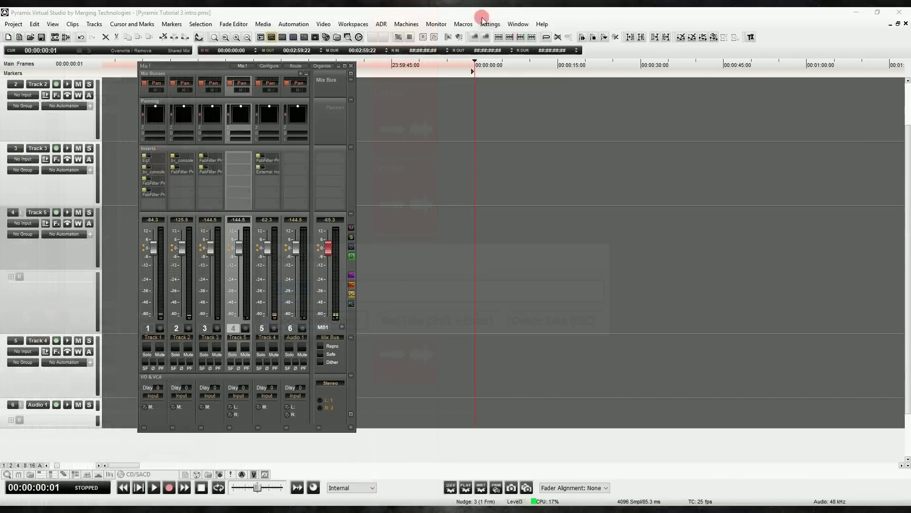
Tick Enable Dubbing on the Project > Record page of All Settings
left_click(490, 24)
left_click(496, 35)
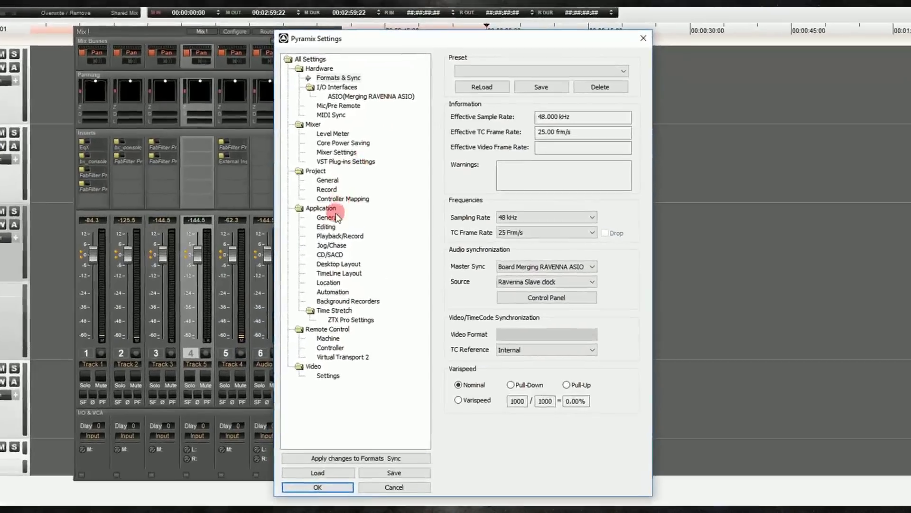
left_click(326, 189)
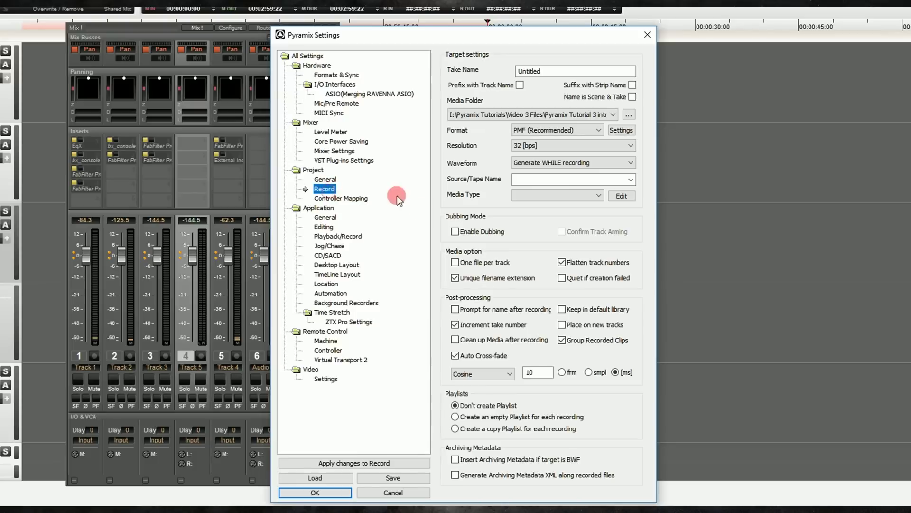
left_click(454, 232)
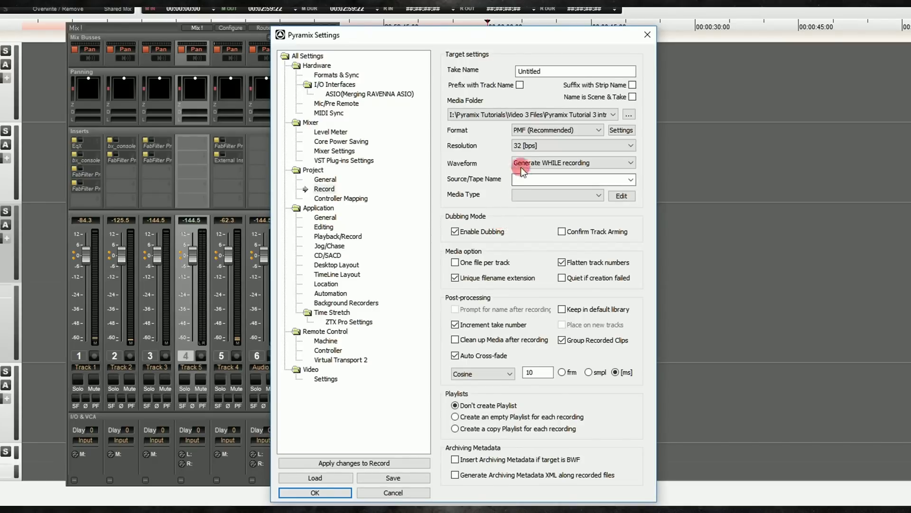
Set the take name to 001, prefix takes with track names, and enable one file per track
left_click_drag(553, 71, 502, 70)
type("0")
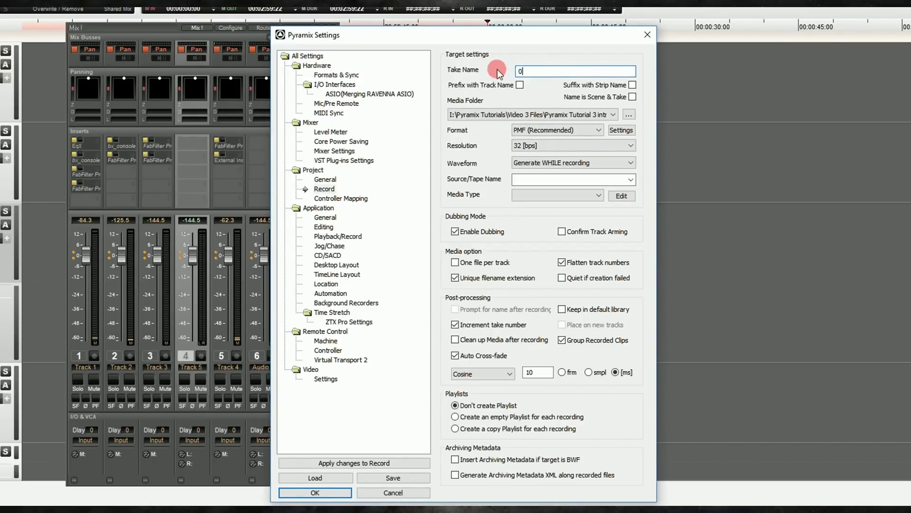
type("01")
left_click(520, 86)
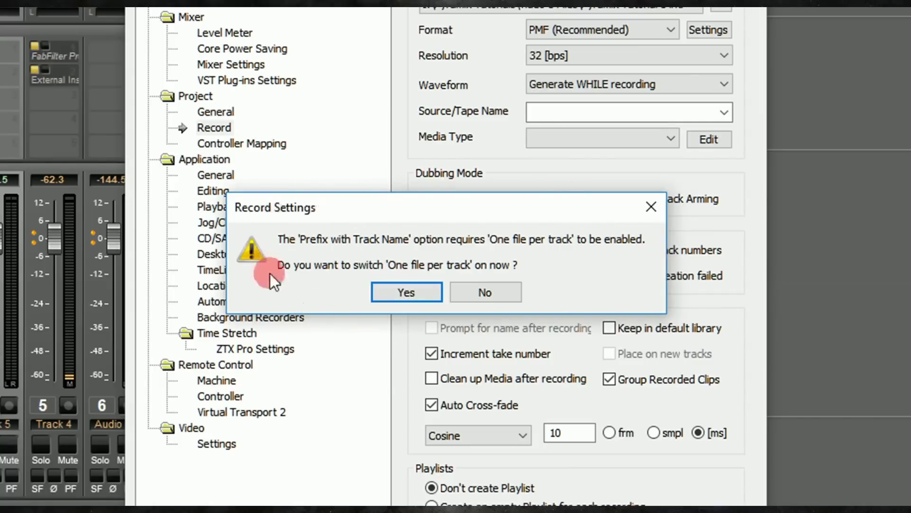
left_click(406, 293)
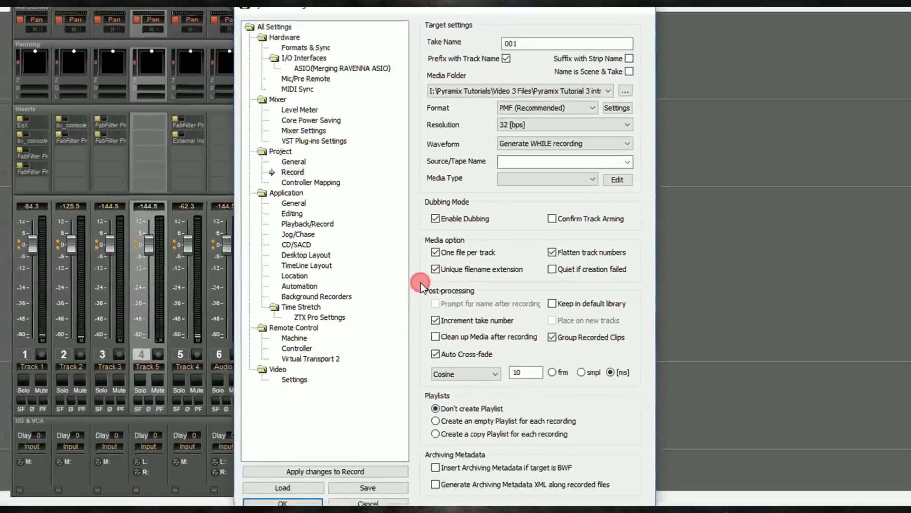
left_click(432, 276)
Keep waveform generation at WHILE recording and apply the Record settings
left_click(518, 154)
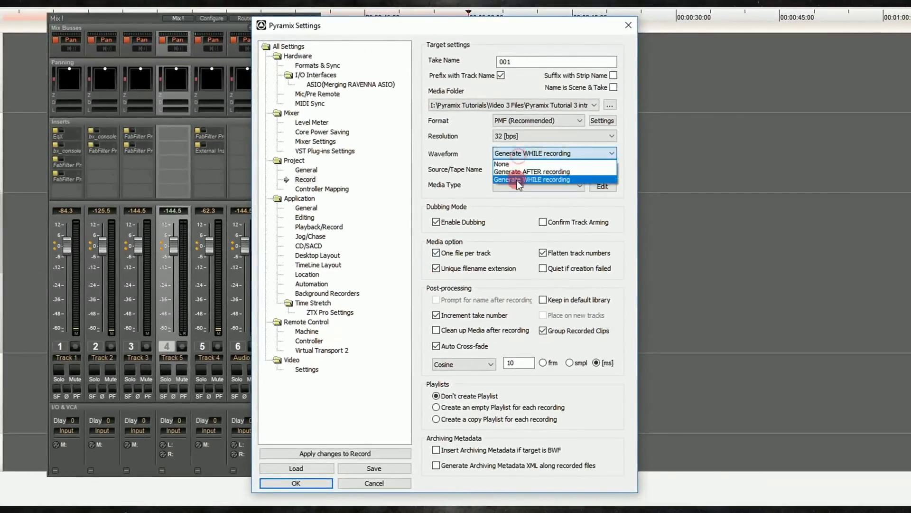
left_click(516, 180)
left_click(519, 153)
left_click(519, 178)
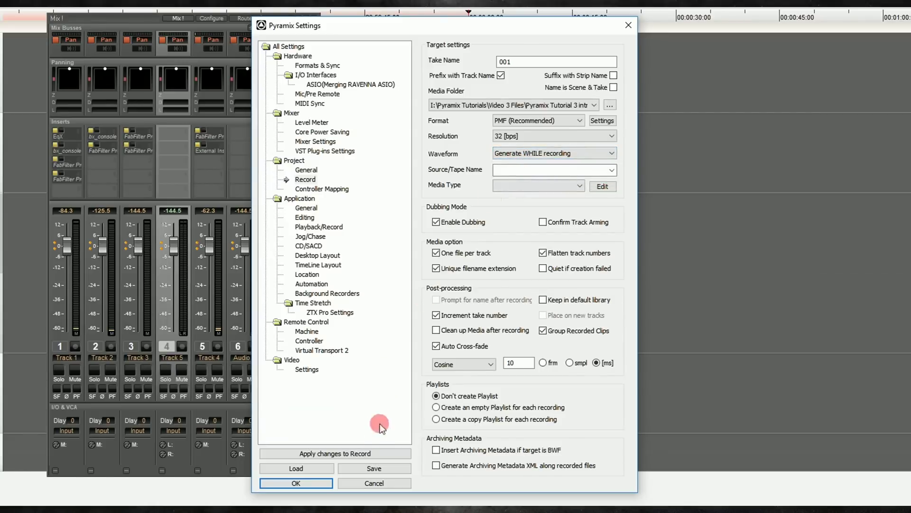
left_click(373, 453)
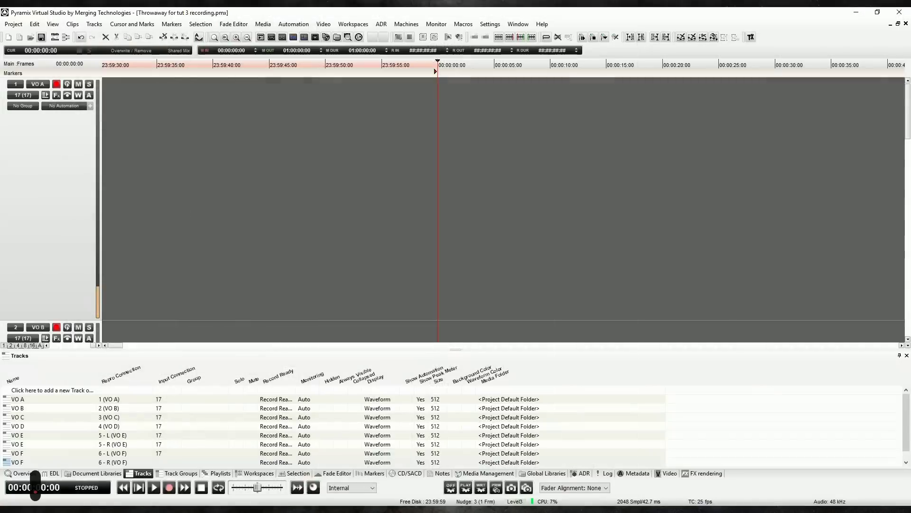
Record a first take, stop, return to the start and play it back
key("KP_Multiply")
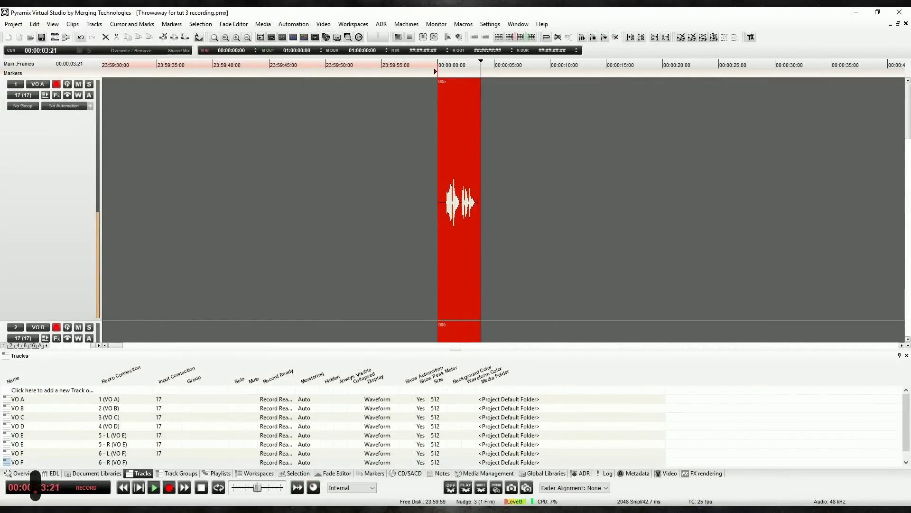
key("space")
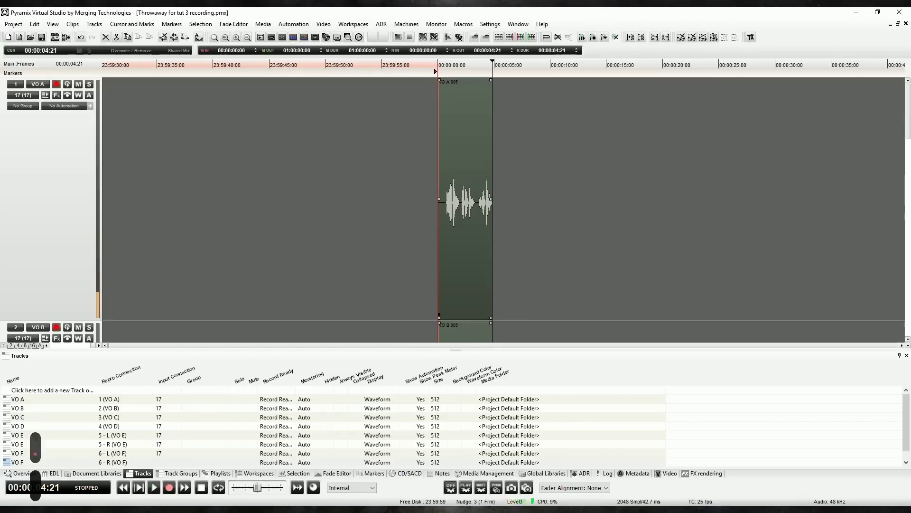
key("Home")
key("Home")
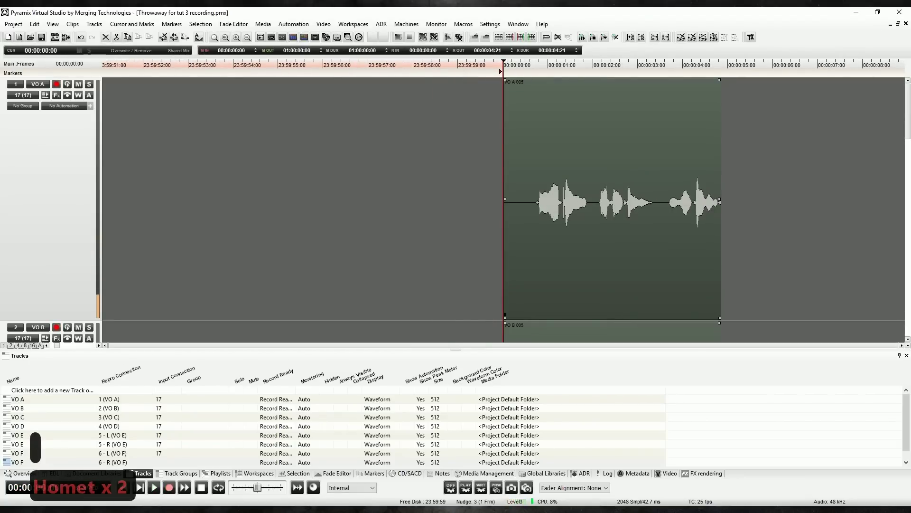
key("space")
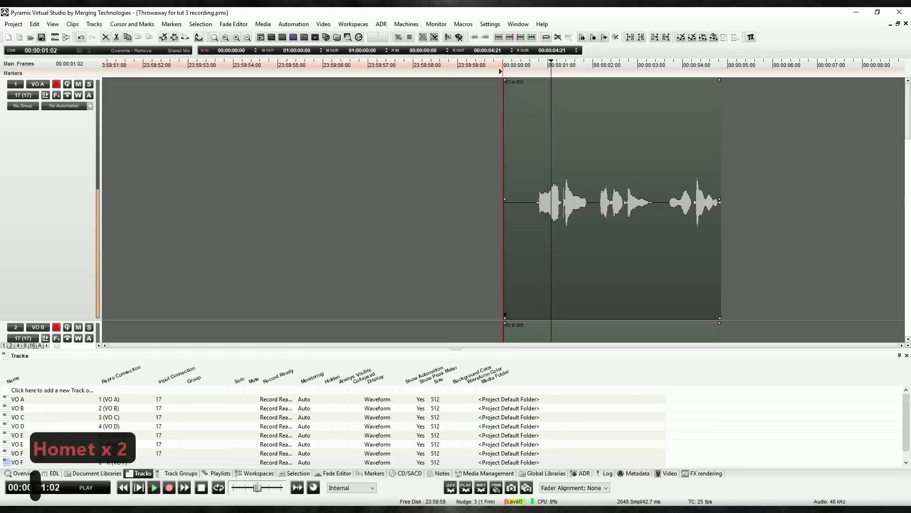
Punch in and out during playback to record takes 006 and 007
key("KP_Multiply")
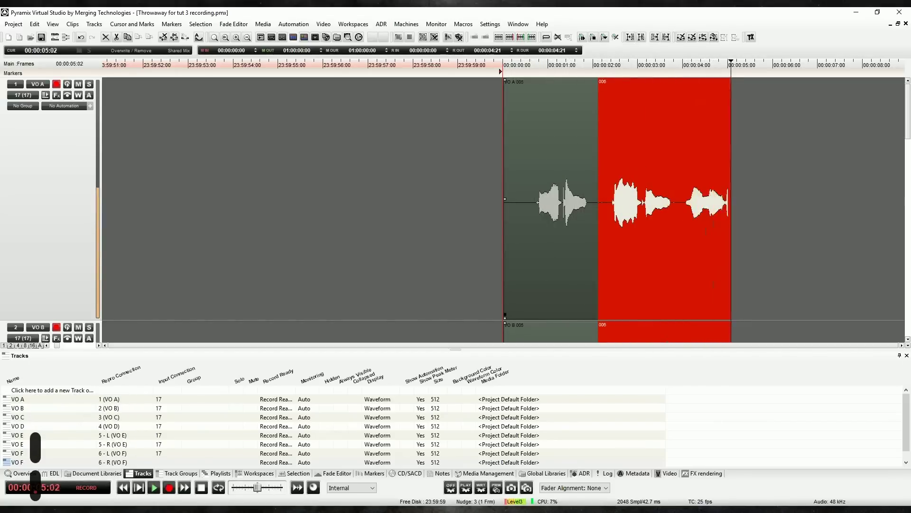
key("KP_Subtract")
key("KP_Enter")
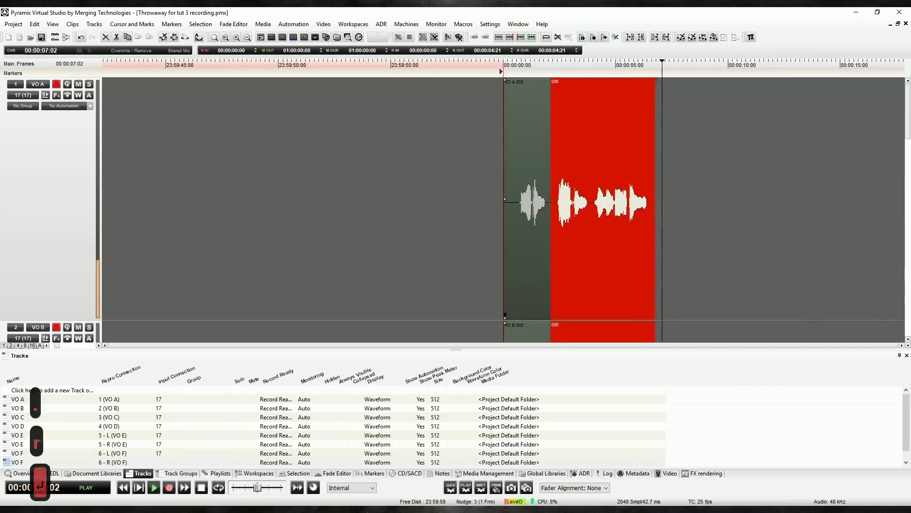
key("KP_Multiply")
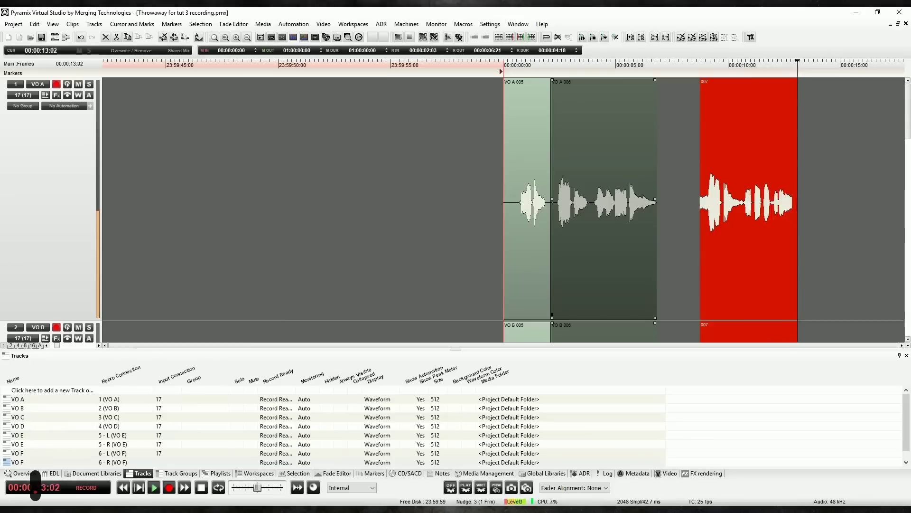
key("KP_Enter")
key("KP_Multiply")
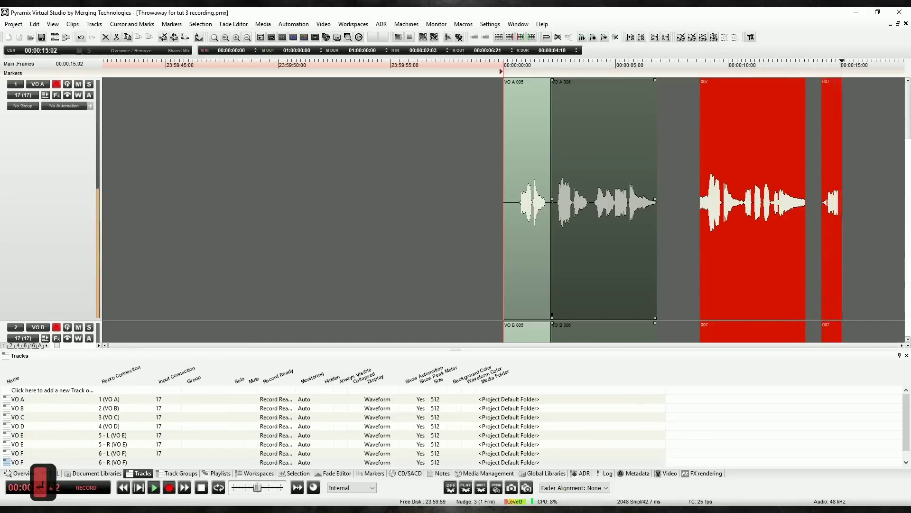
key("r")
key("r")
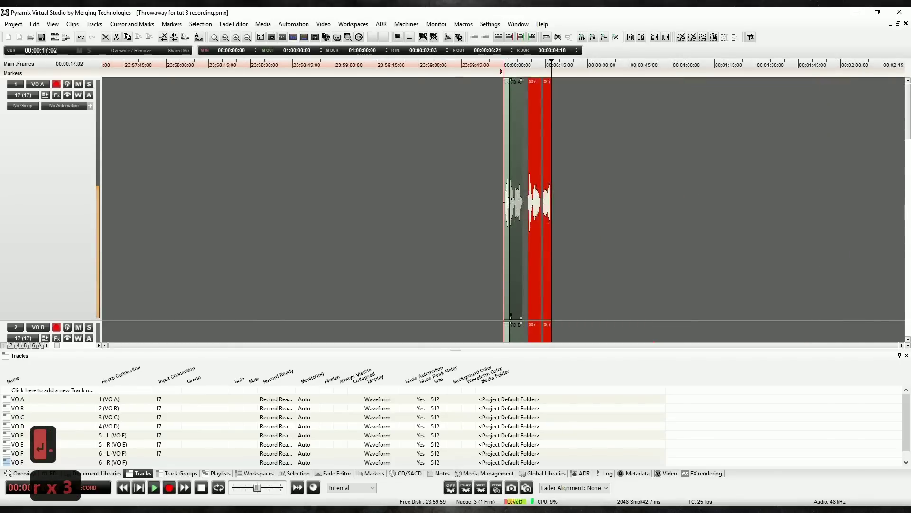
key("t")
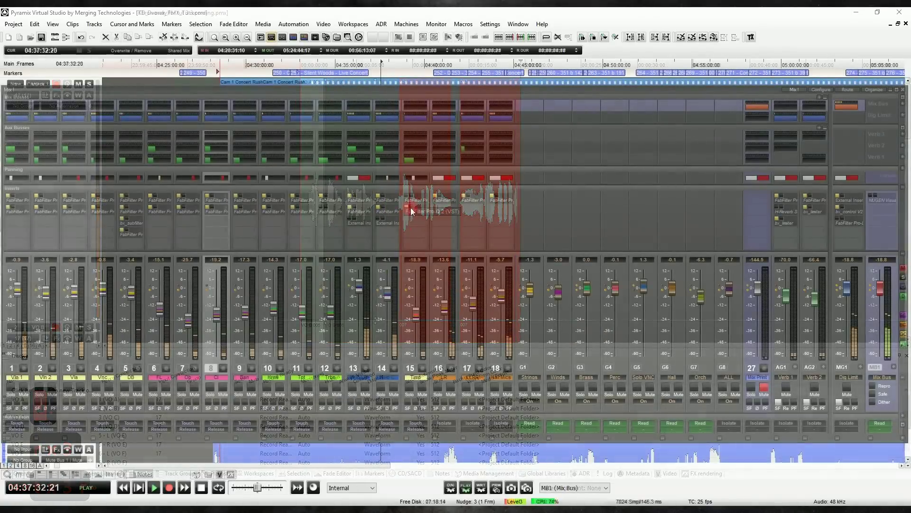
Add a cut band and 90 Hz boost in the Timp Pro-Q EQ; set the Strings group to -6.7 dB
double_click(410, 212)
left_click_drag(239, 141, 235, 179)
left_click_drag(151, 141, 132, 113)
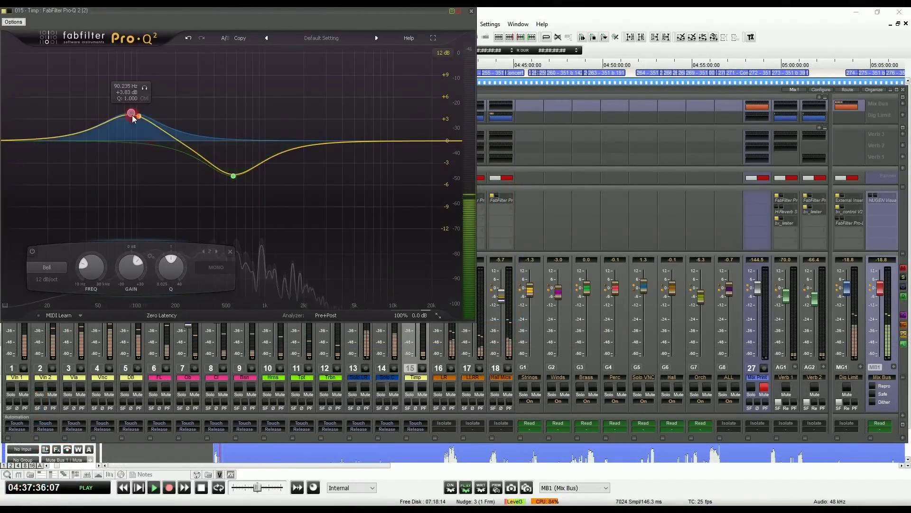
left_click(472, 10)
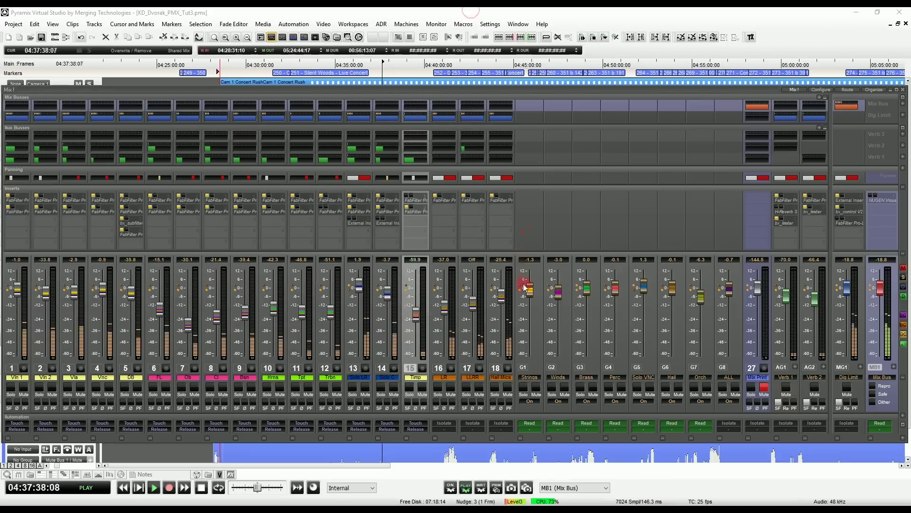
left_click_drag(528, 291, 528, 298)
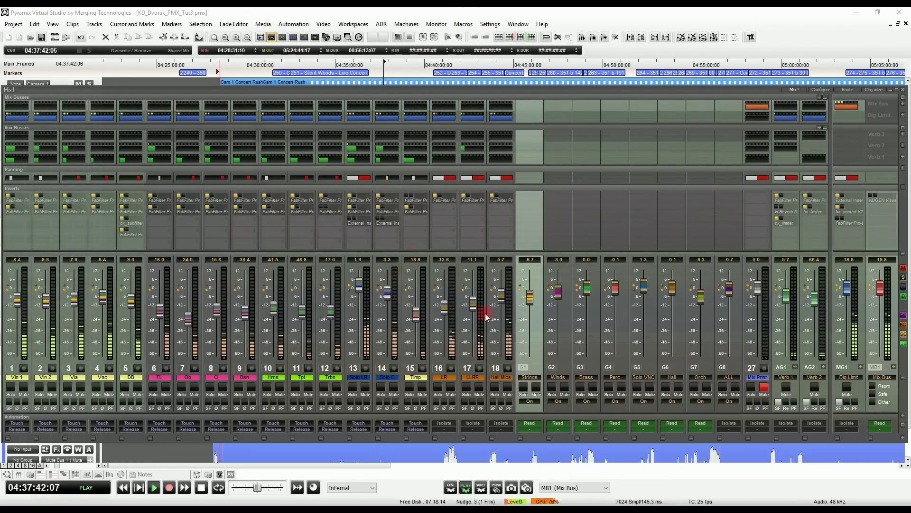
key("alt+m")
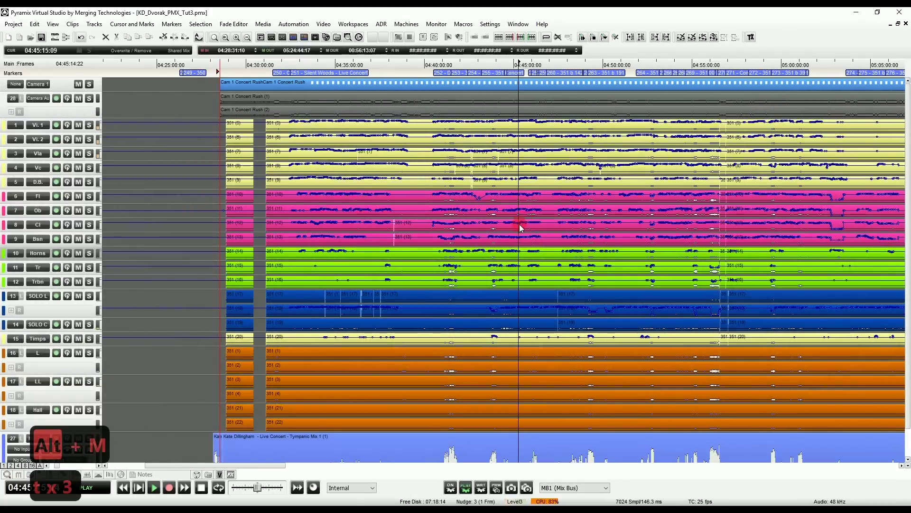